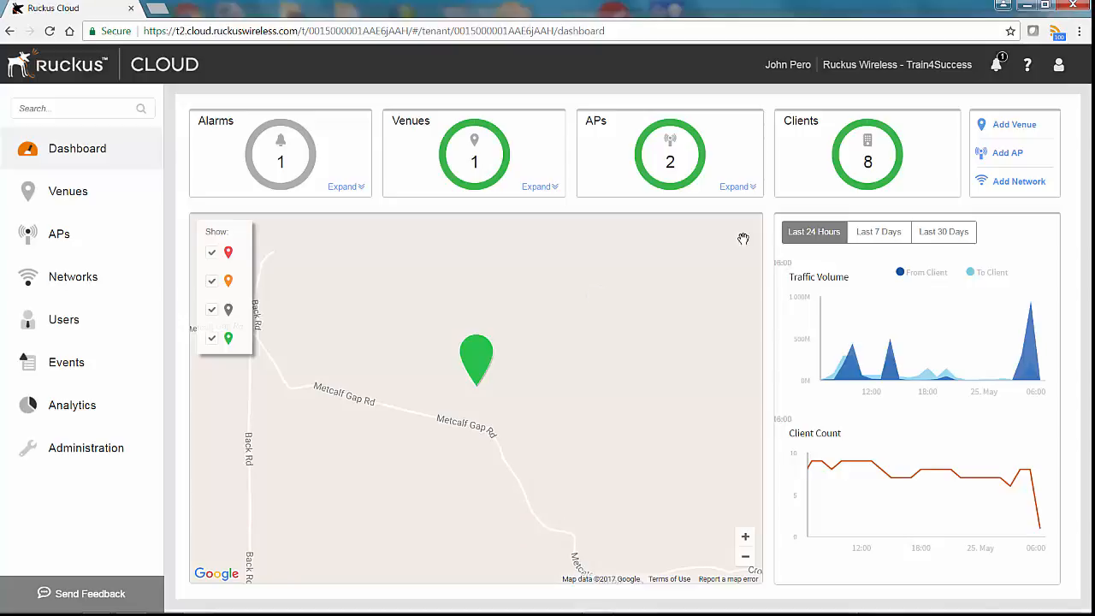
- Begin a new venue named Ahwahnee Foundry with description Foundry
{"action": "left_click", "coordinate": [999, 127]}
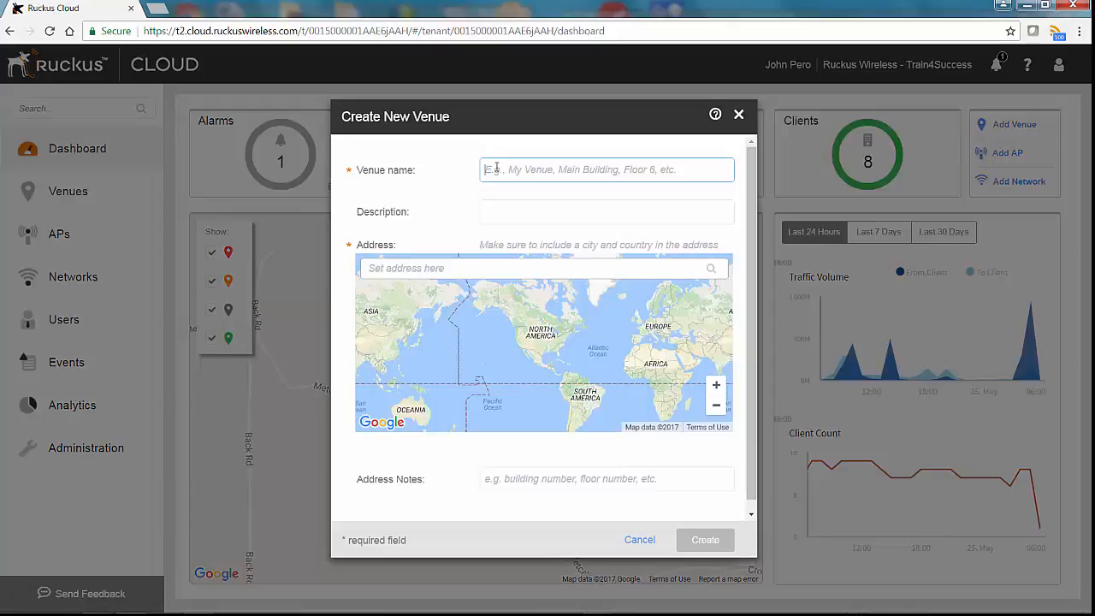
{"action": "type", "text": "Ahwahnee Foundry"}
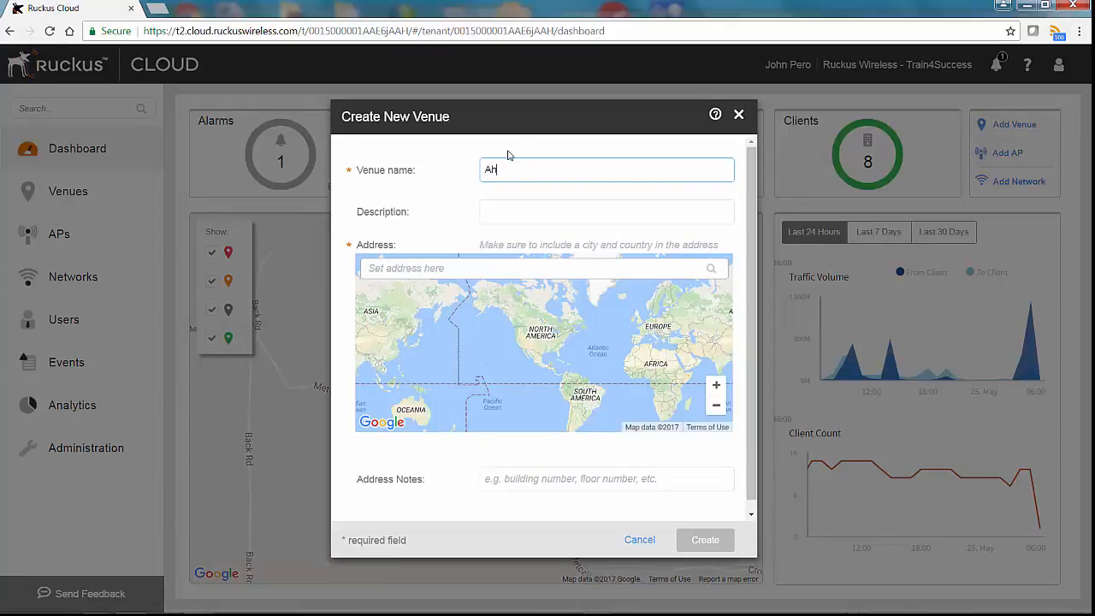
{"action": "key", "text": "Tab"}
{"action": "type", "text": "Foundry"}
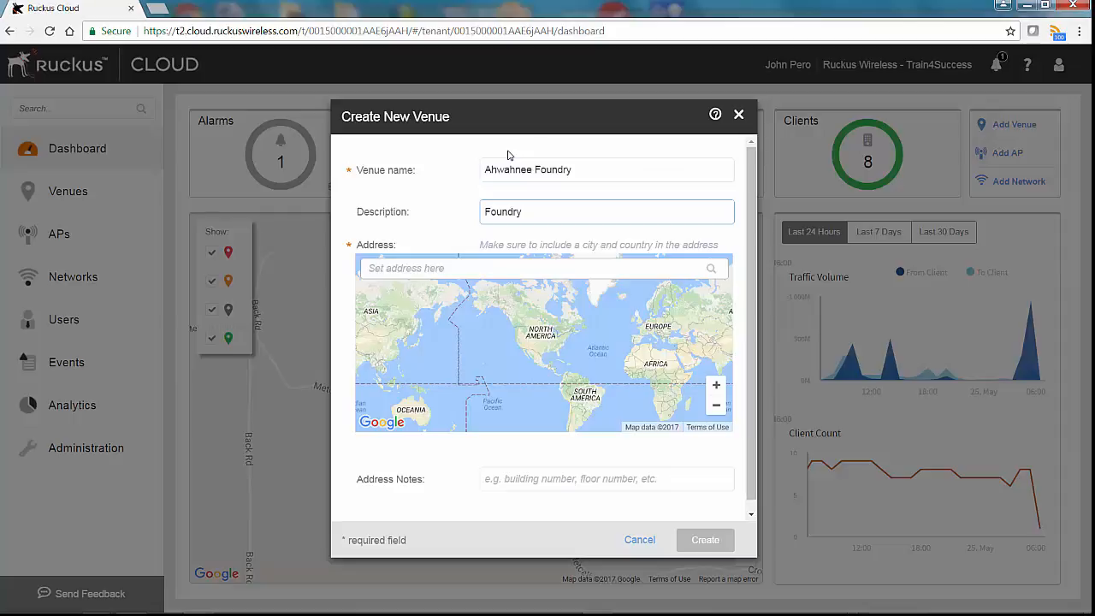
{"action": "key", "text": "Tab"}
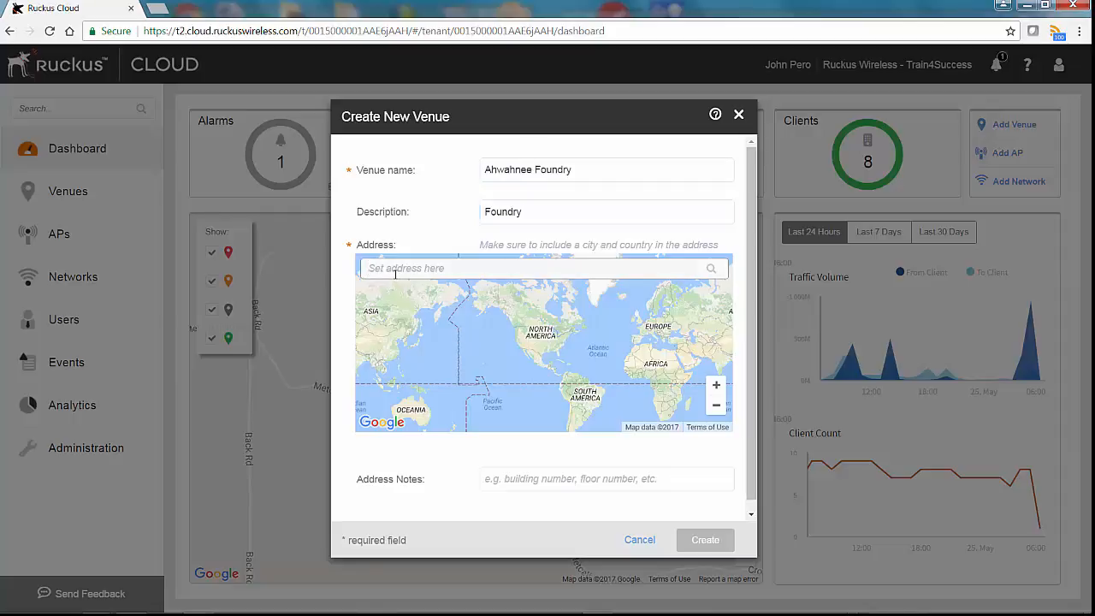
{"action": "left_click", "coordinate": [417, 292]}
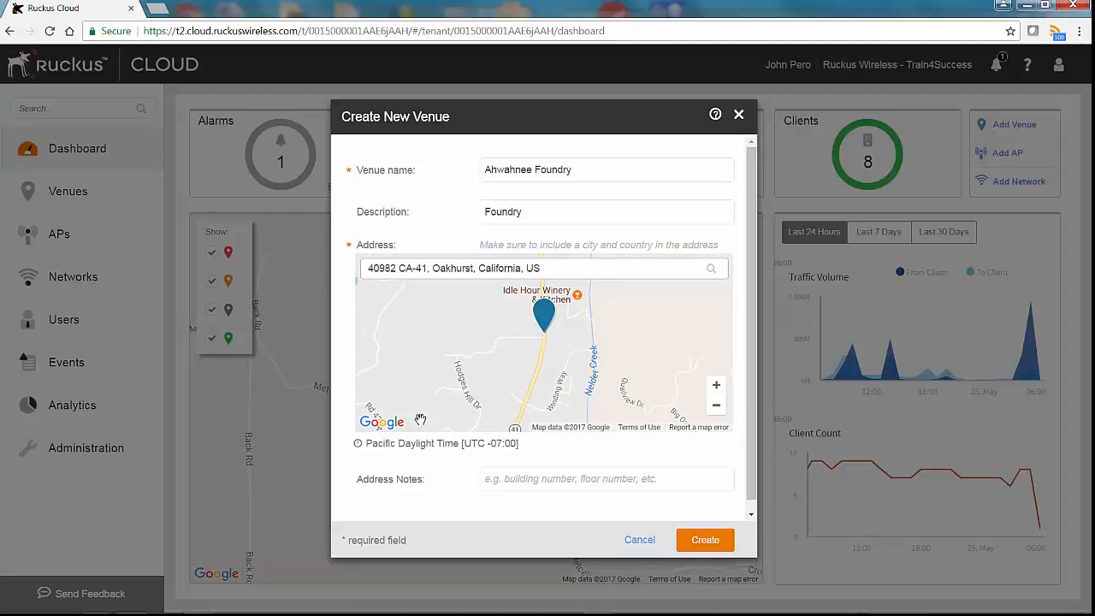
{"action": "left_click", "coordinate": [526, 481]}
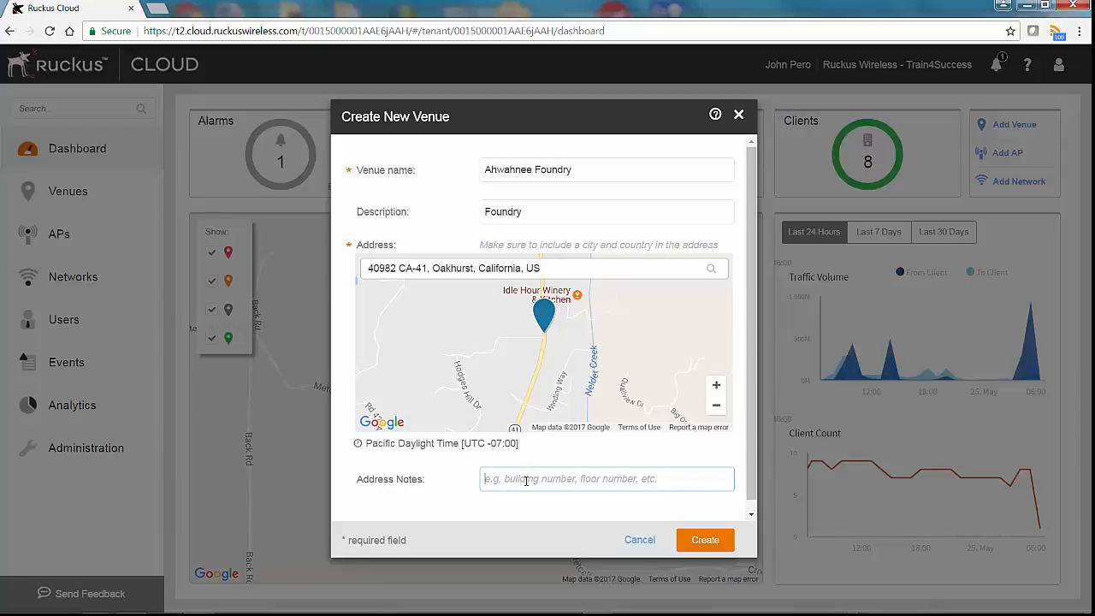
{"action": "type", "text": "Foundry Building"}
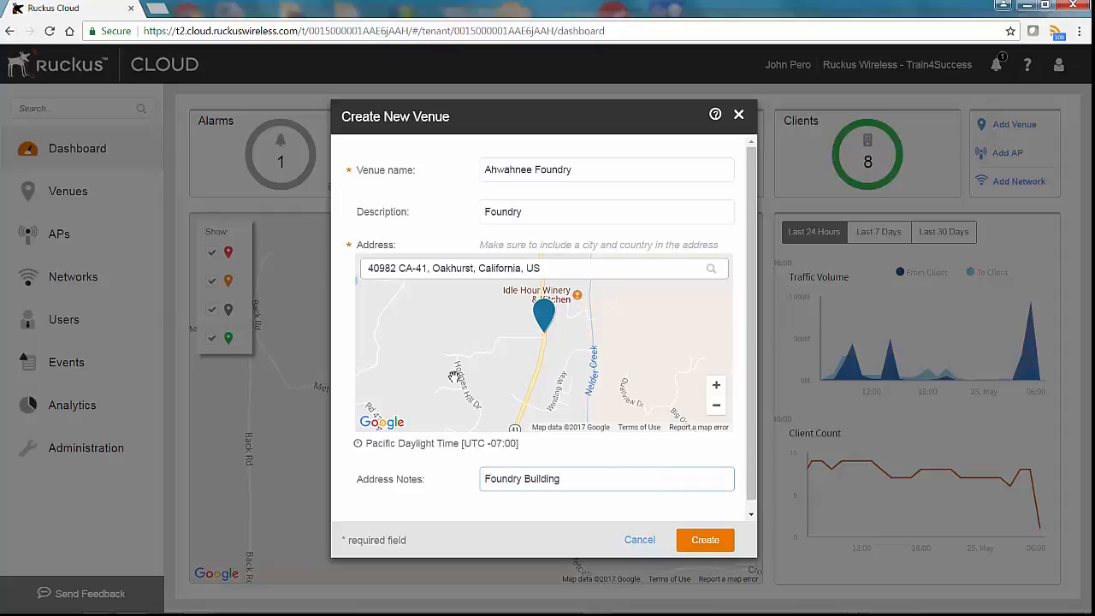
{"action": "left_click", "coordinate": [697, 541]}
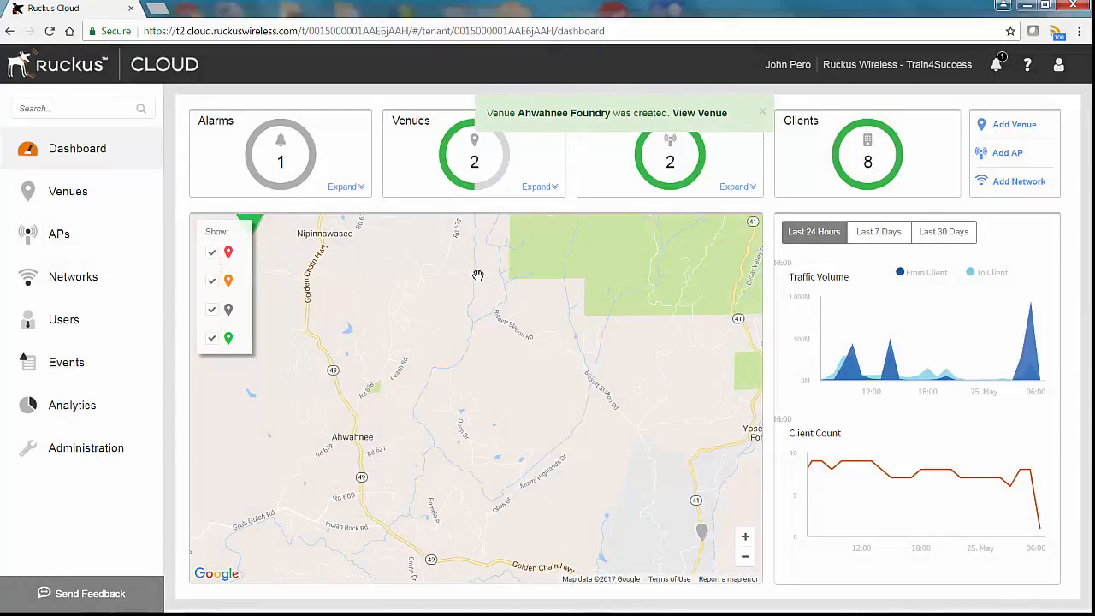
- Open the Ahwahnee Foundry venue from the Venues list
{"action": "left_click", "coordinate": [60, 193]}
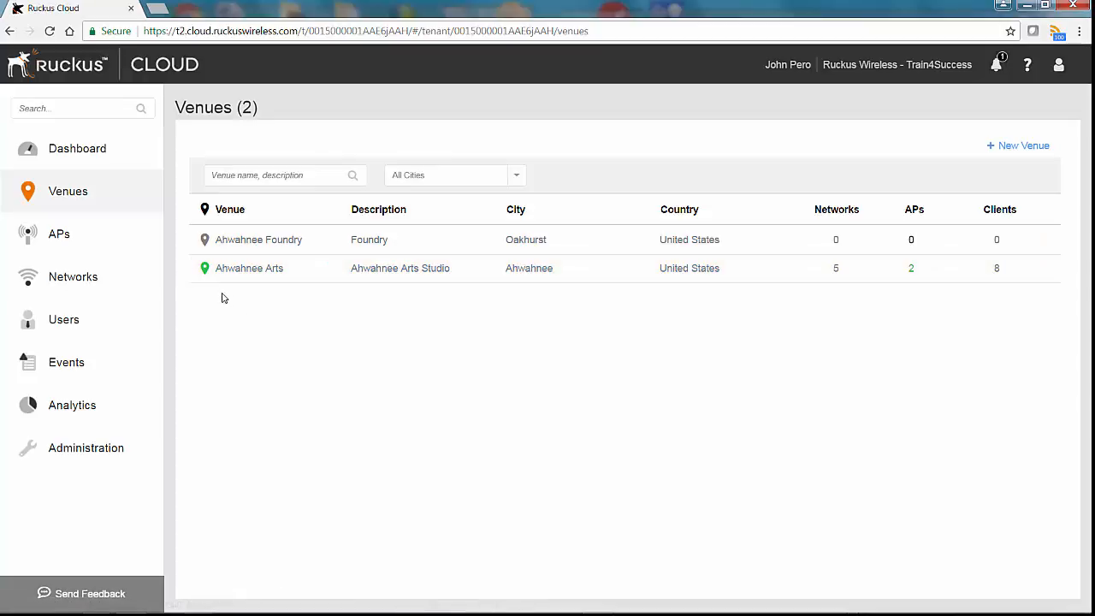
{"action": "mouse_move", "coordinate": [205, 276]}
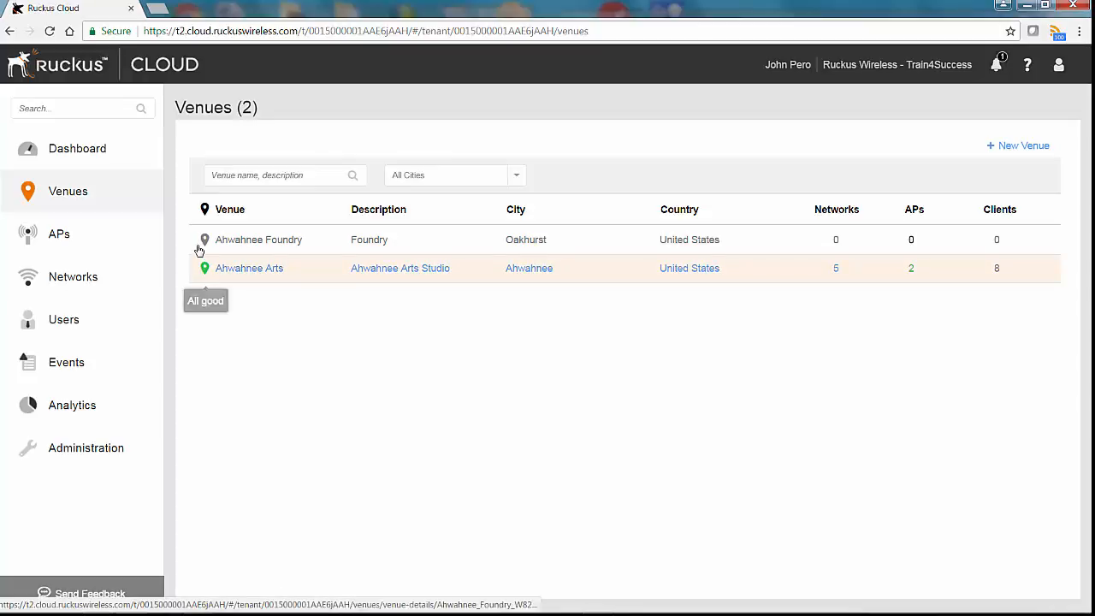
{"action": "mouse_move", "coordinate": [206, 248]}
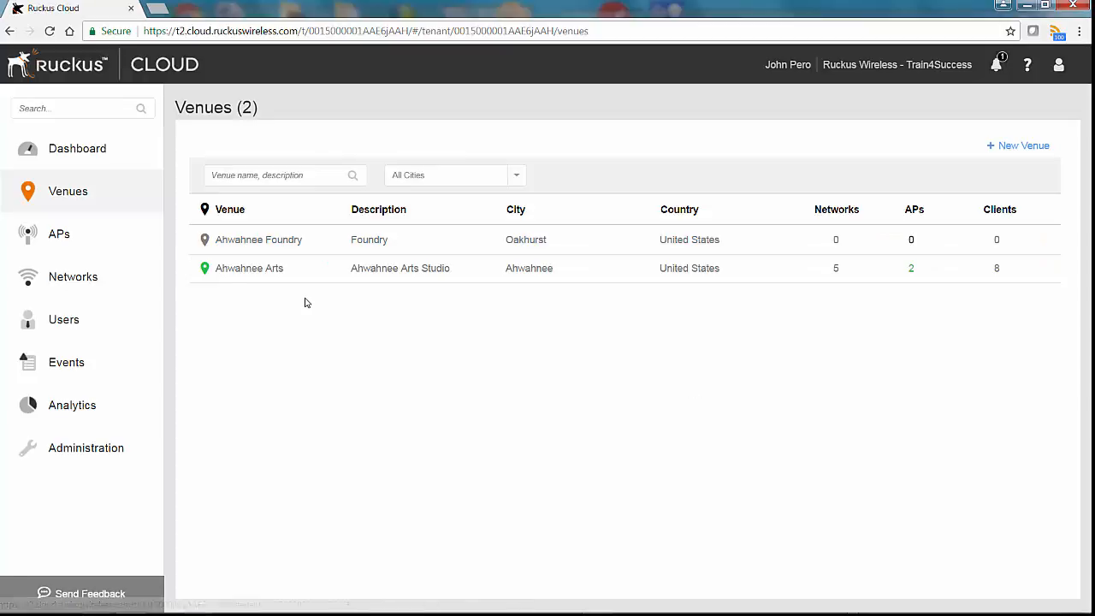
{"action": "left_click", "coordinate": [292, 243]}
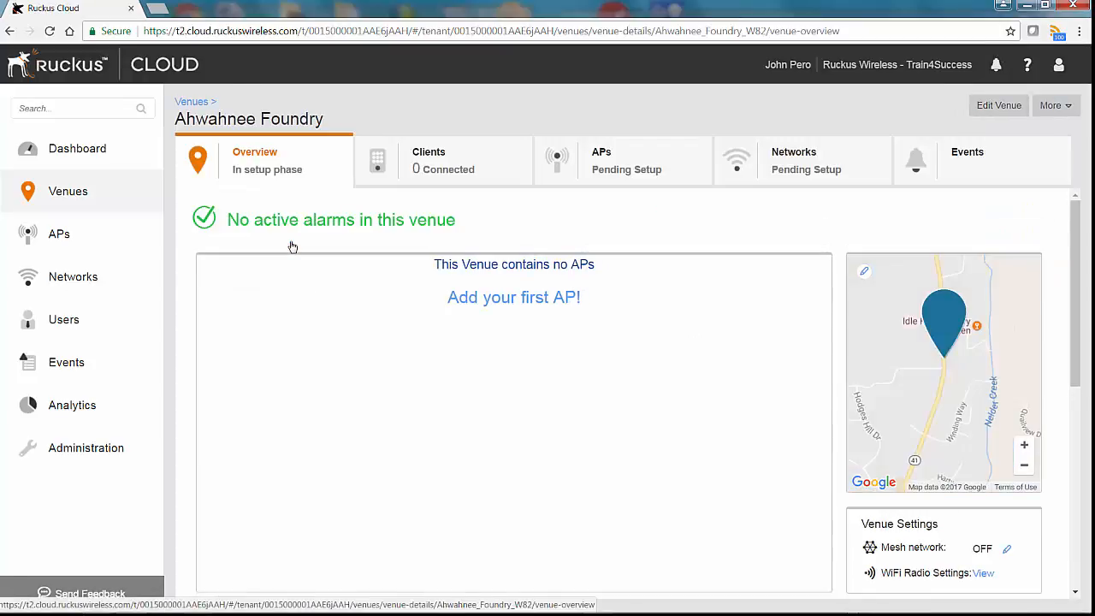
- Enable Use Mesh Networking Configuration in Ahwahnee Foundry's venue settings and save
{"action": "left_click", "coordinate": [974, 114]}
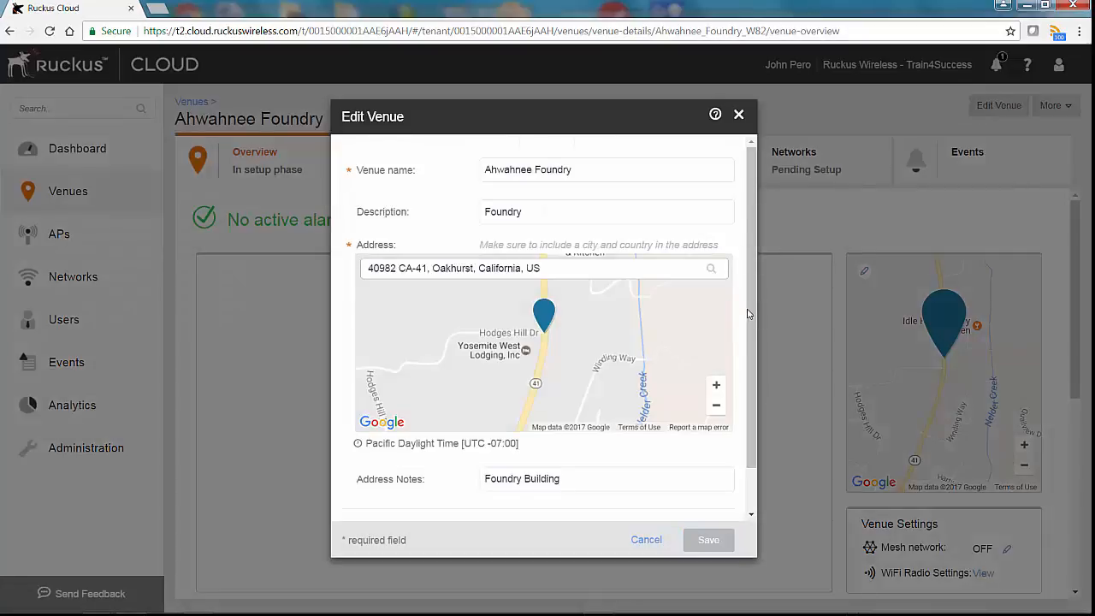
{"action": "scroll", "coordinate": [735, 359], "scroll_direction": "down", "scroll_amount": 2}
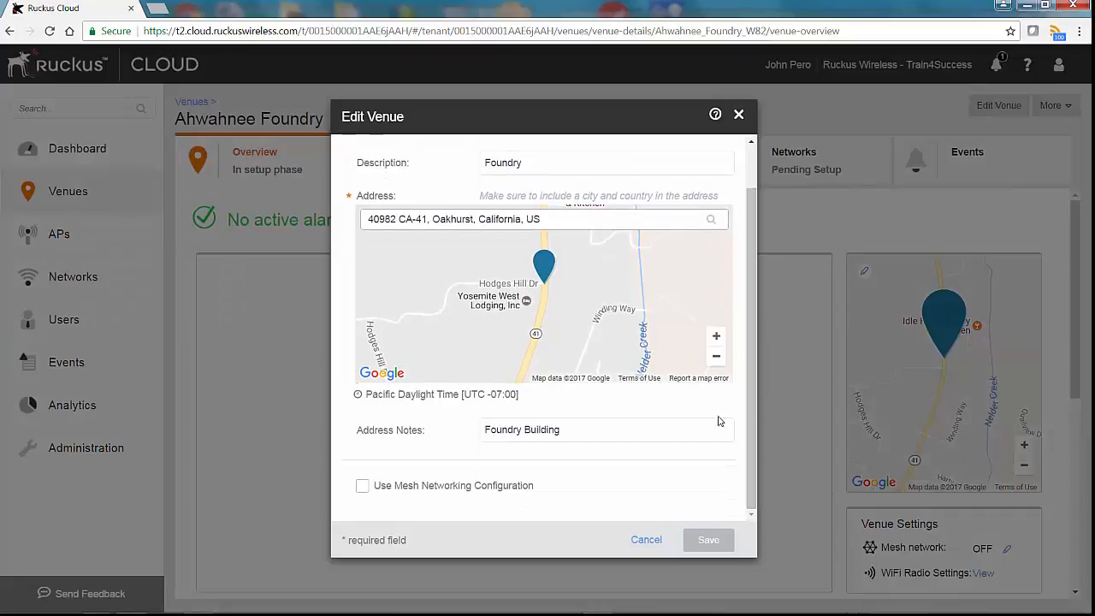
{"action": "left_click", "coordinate": [363, 487]}
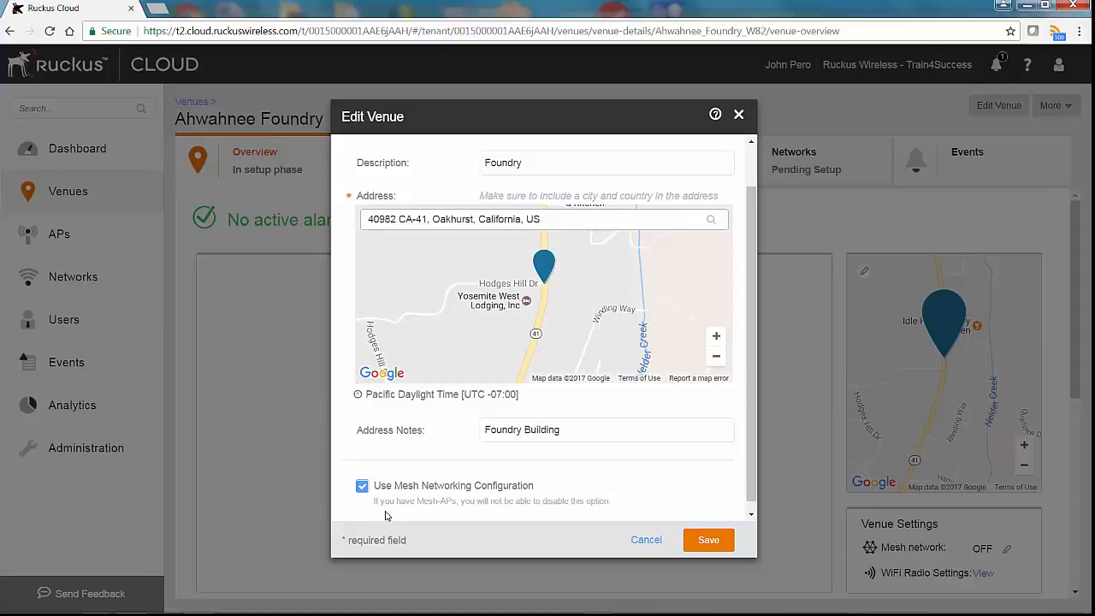
{"action": "left_click", "coordinate": [717, 547]}
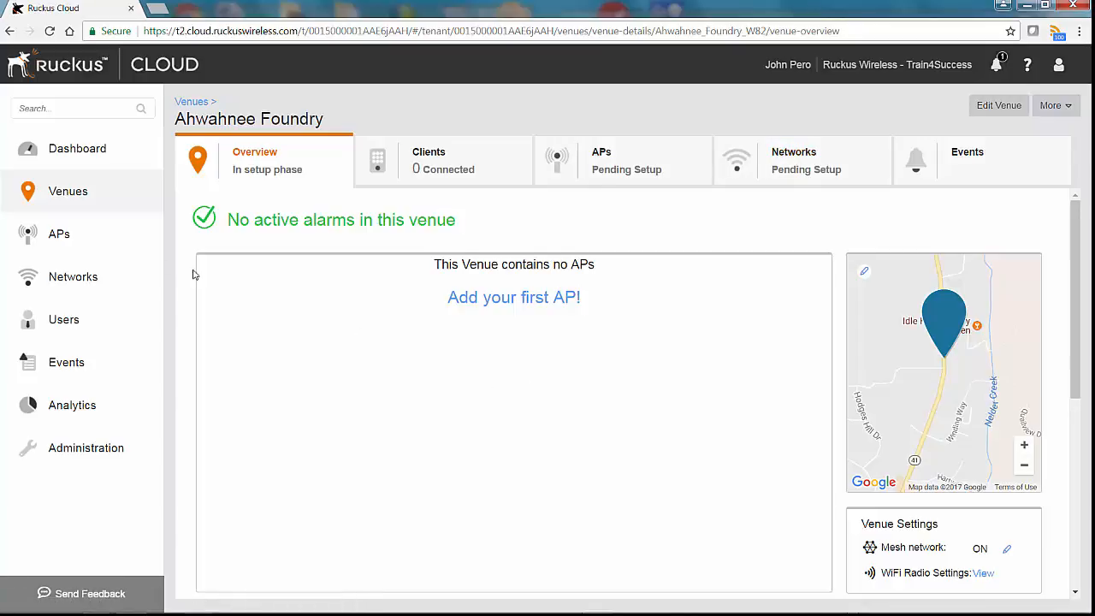
- Start a new access point at Ahwahnee Foundry, renamed from AP-1 to R600 Foundry
{"action": "left_click", "coordinate": [50, 236]}
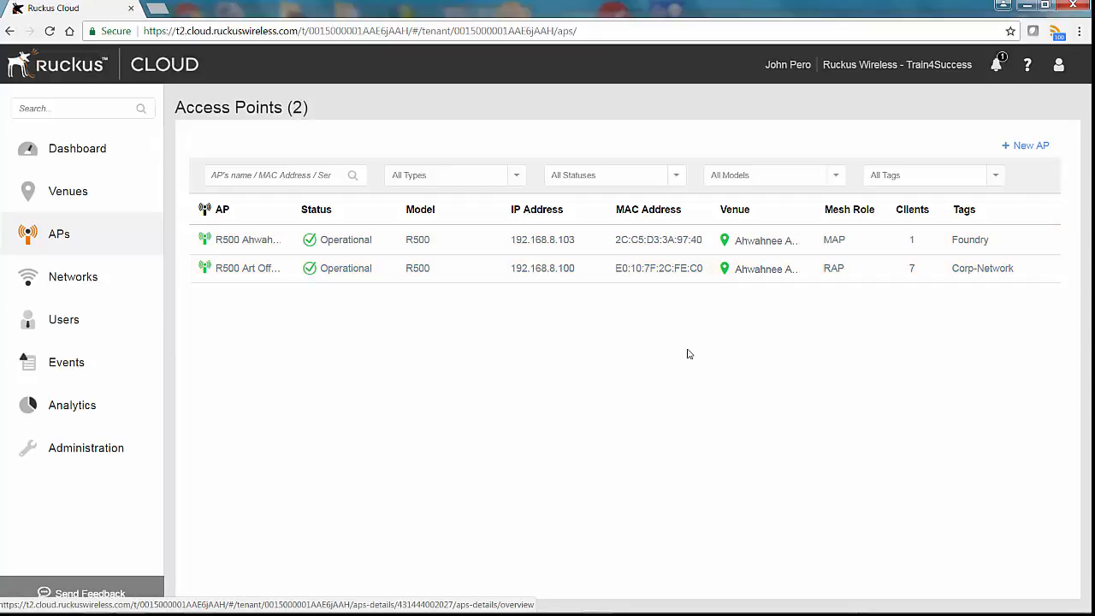
{"action": "left_click", "coordinate": [1021, 147]}
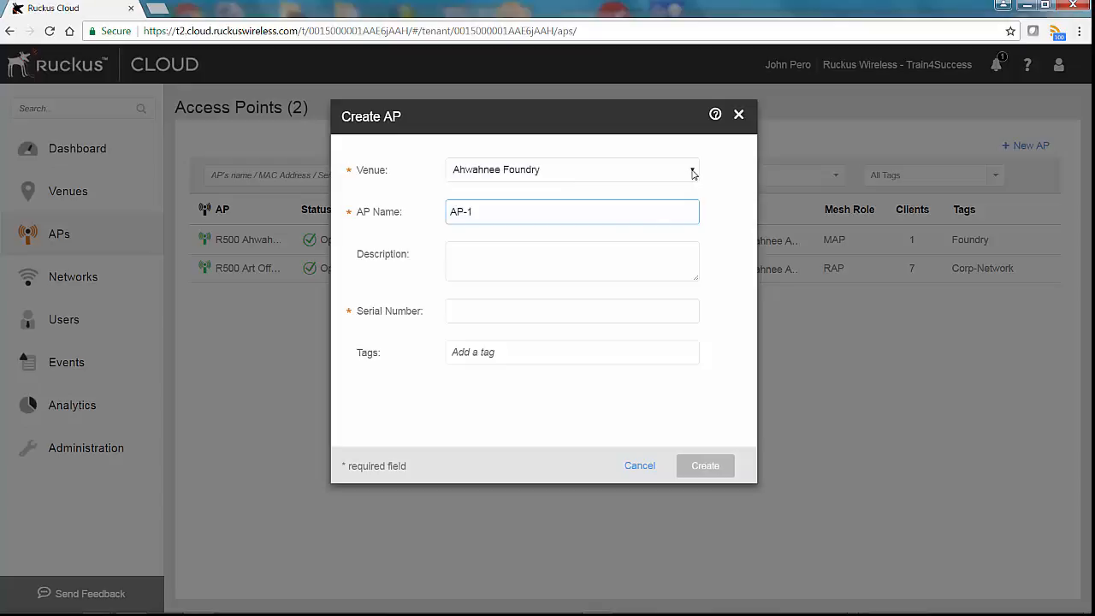
{"action": "left_click", "coordinate": [694, 172]}
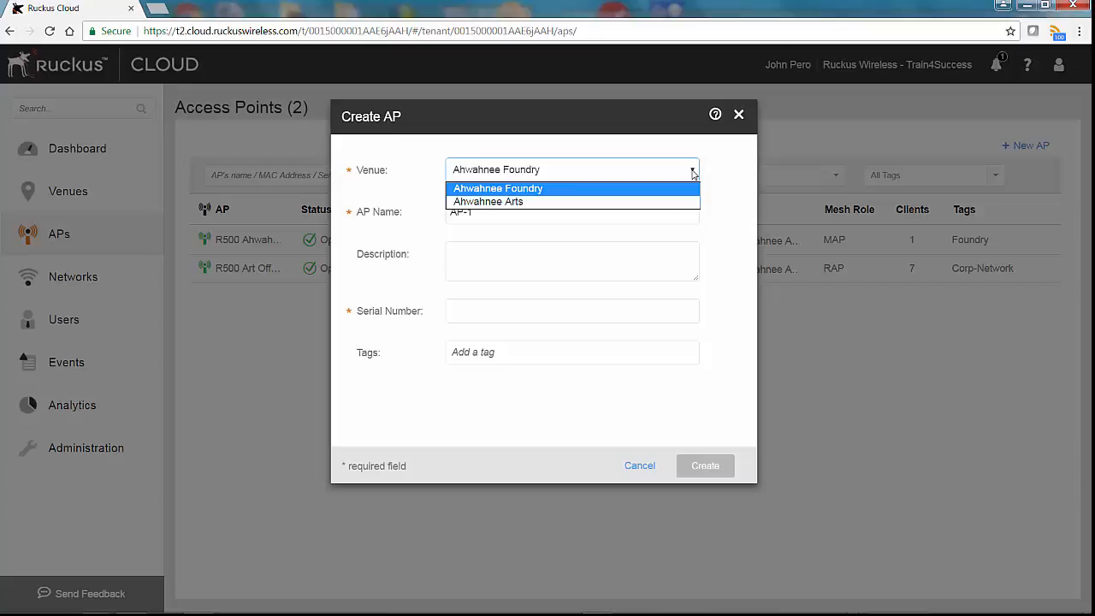
{"action": "left_click", "coordinate": [665, 191]}
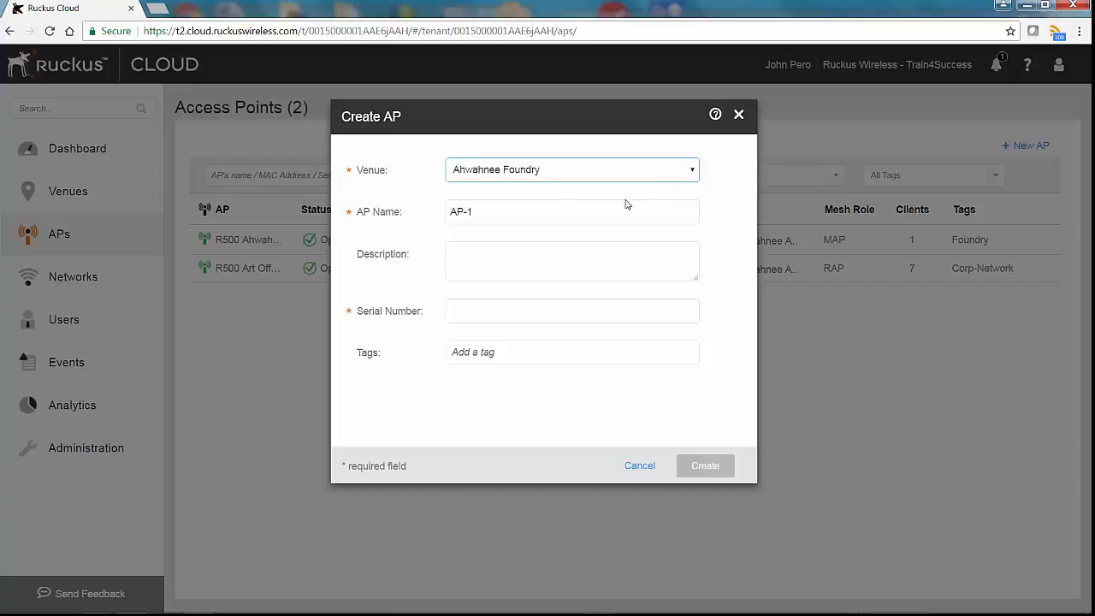
{"action": "left_click", "coordinate": [526, 216]}
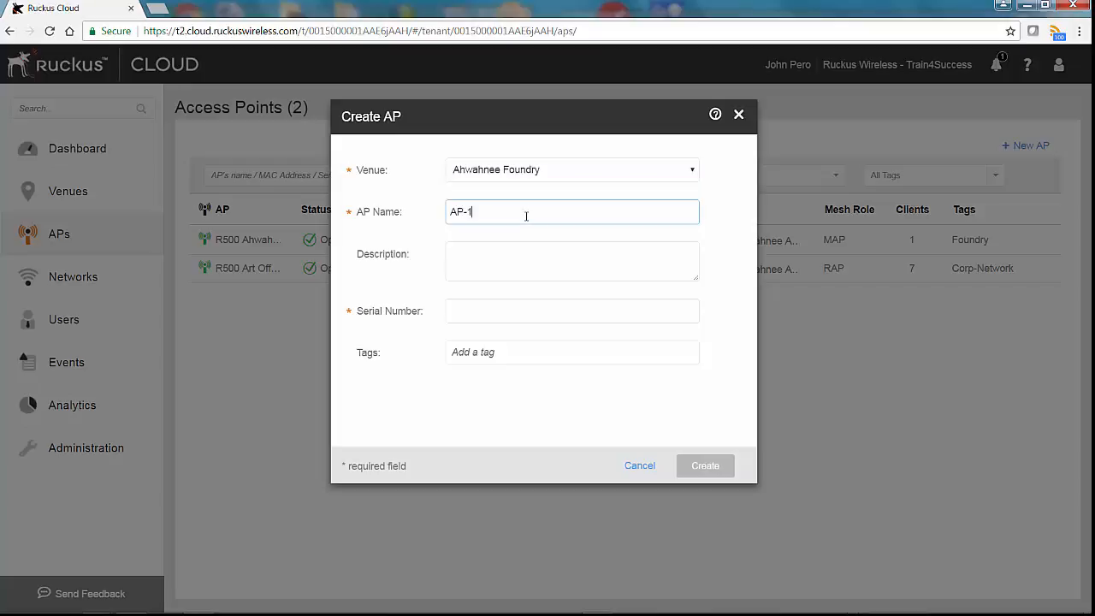
{"action": "key", "text": "BackSpace"}
{"action": "key", "text": "BackSpace"}
{"action": "key", "text": "BackSpace"}
{"action": "key", "text": "BackSpace"}
{"action": "type", "text": "R600 Foundry"}
- Give the AP description Foundry, its serial number and tag Foundry, then create it
{"action": "left_click", "coordinate": [511, 253]}
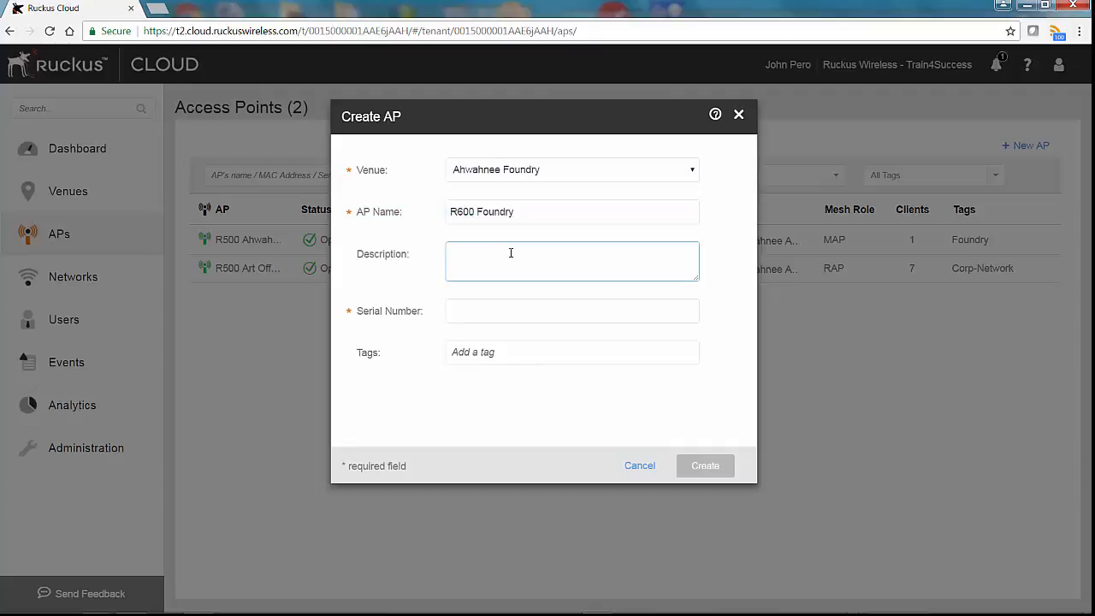
{"action": "type", "text": "Foundry"}
{"action": "left_click", "coordinate": [494, 315]}
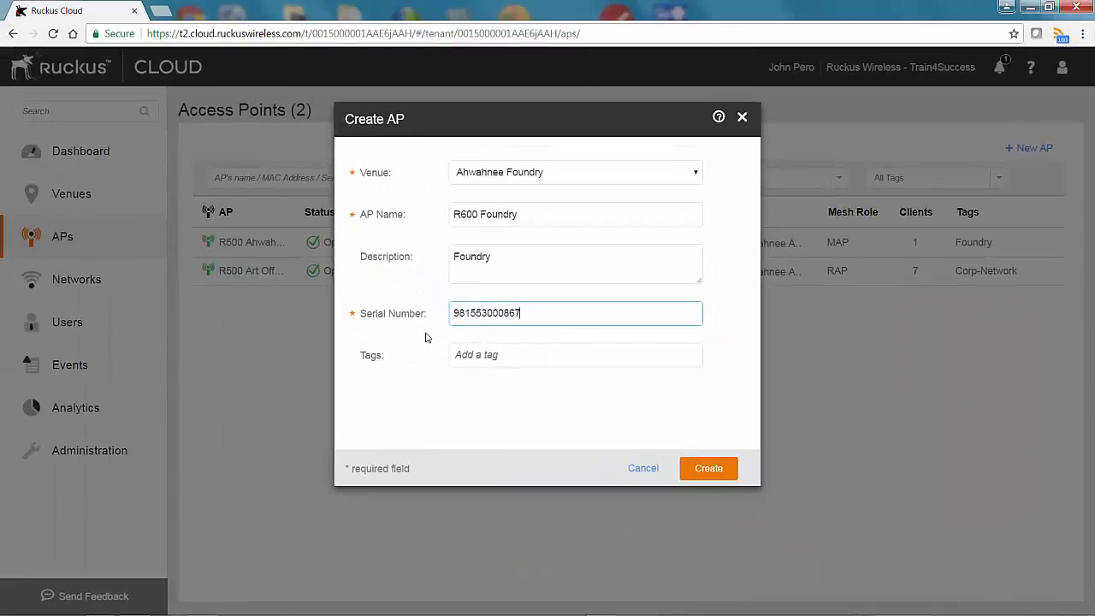
{"action": "left_click", "coordinate": [495, 356]}
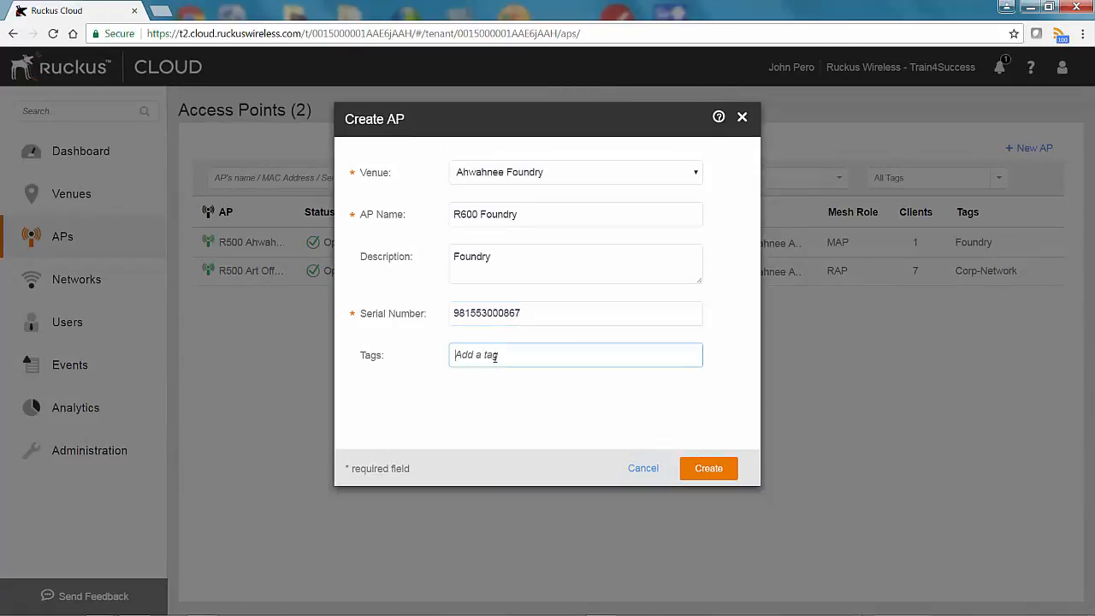
{"action": "type", "text": "Foundry"}
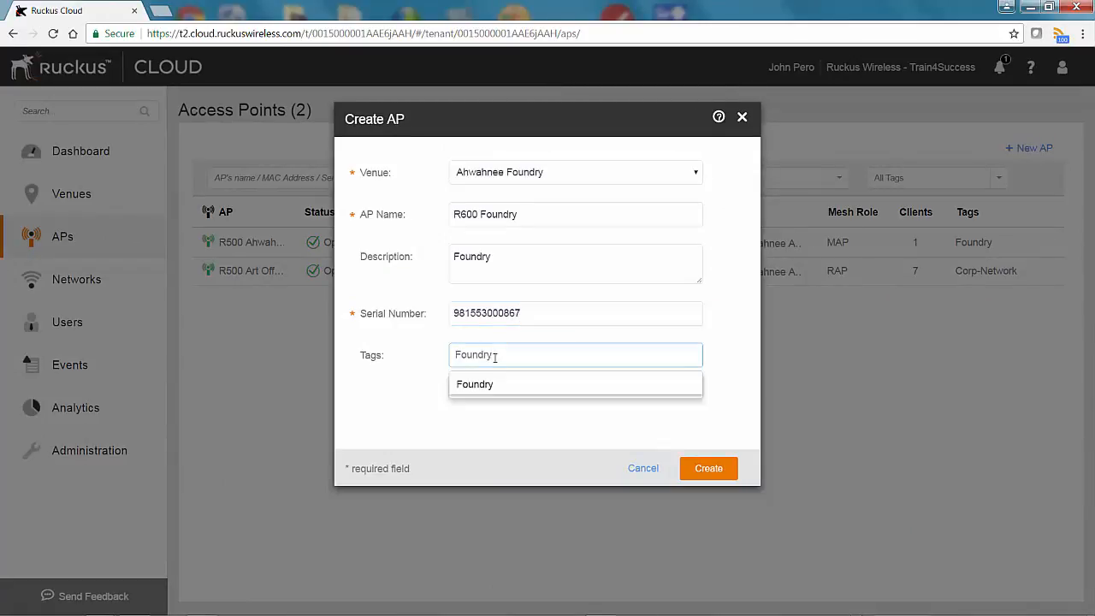
{"action": "left_click", "coordinate": [379, 408]}
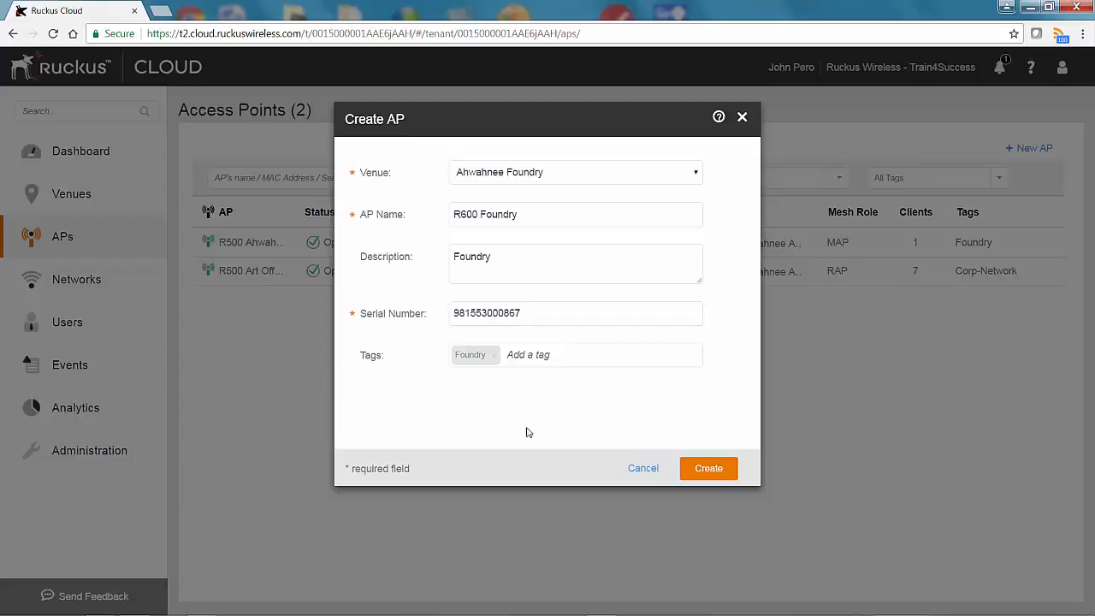
{"action": "left_click", "coordinate": [712, 471]}
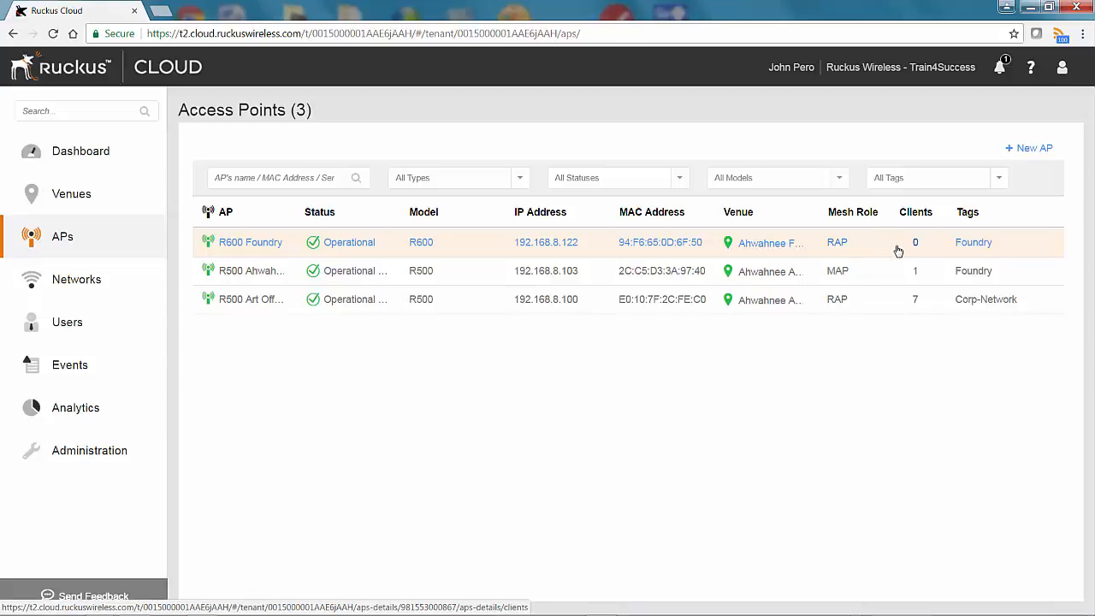
- Open R600 Foundry's details and view its WiFi Radio settings
{"action": "left_click", "coordinate": [508, 245]}
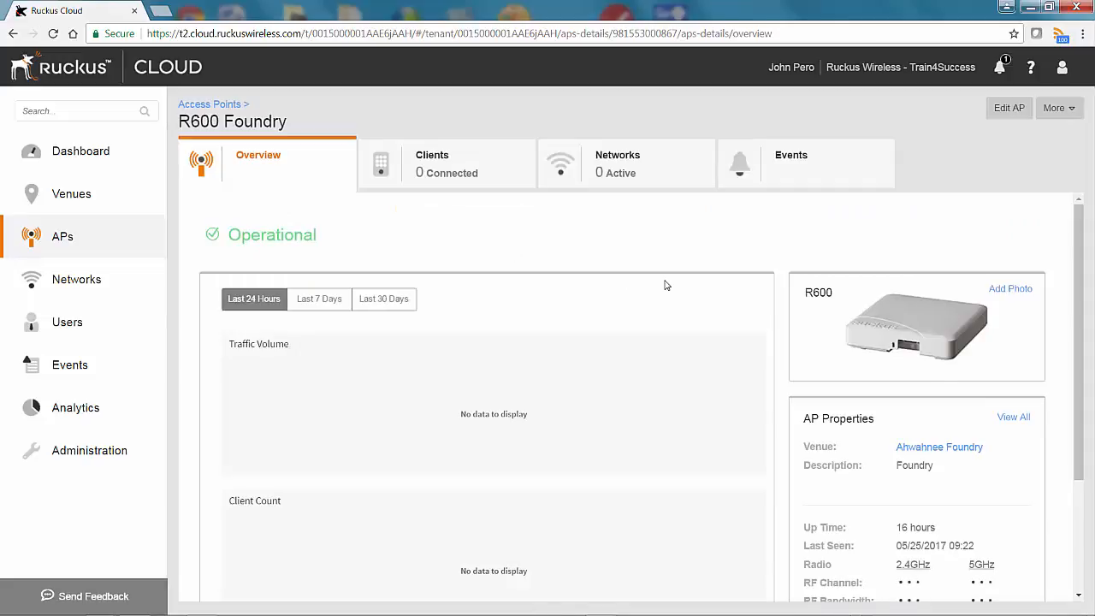
{"action": "scroll", "coordinate": [665, 285], "scroll_direction": "down", "scroll_amount": 3}
{"action": "scroll", "coordinate": [666, 285], "scroll_direction": "up", "scroll_amount": 3}
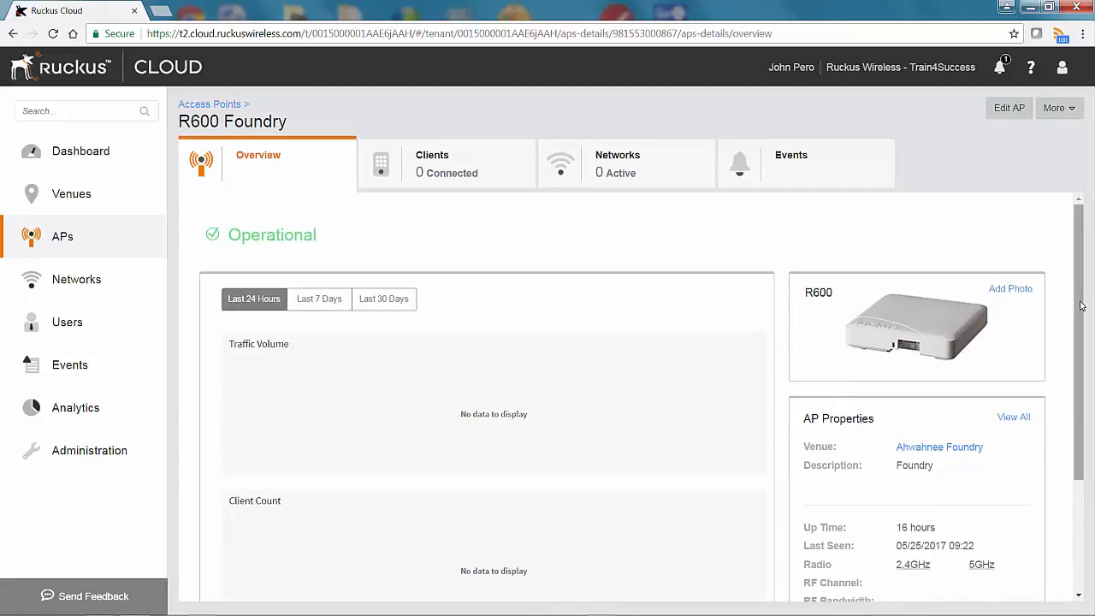
{"action": "scroll", "coordinate": [1085, 320], "scroll_direction": "down", "scroll_amount": 4}
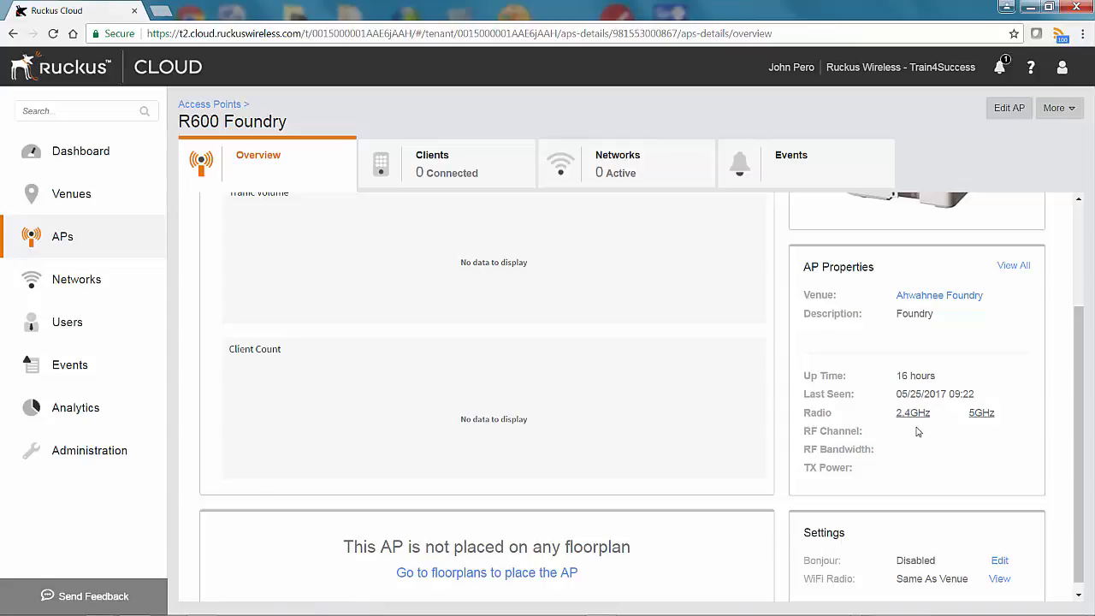
{"action": "scroll", "coordinate": [972, 425], "scroll_direction": "down", "scroll_amount": 1}
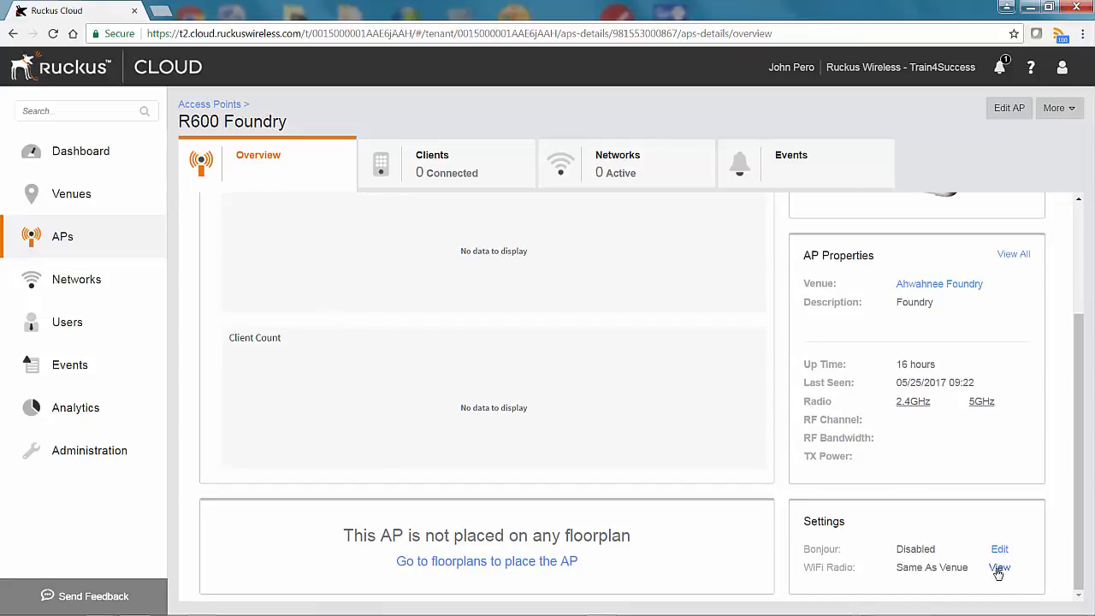
{"action": "left_click", "coordinate": [997, 569]}
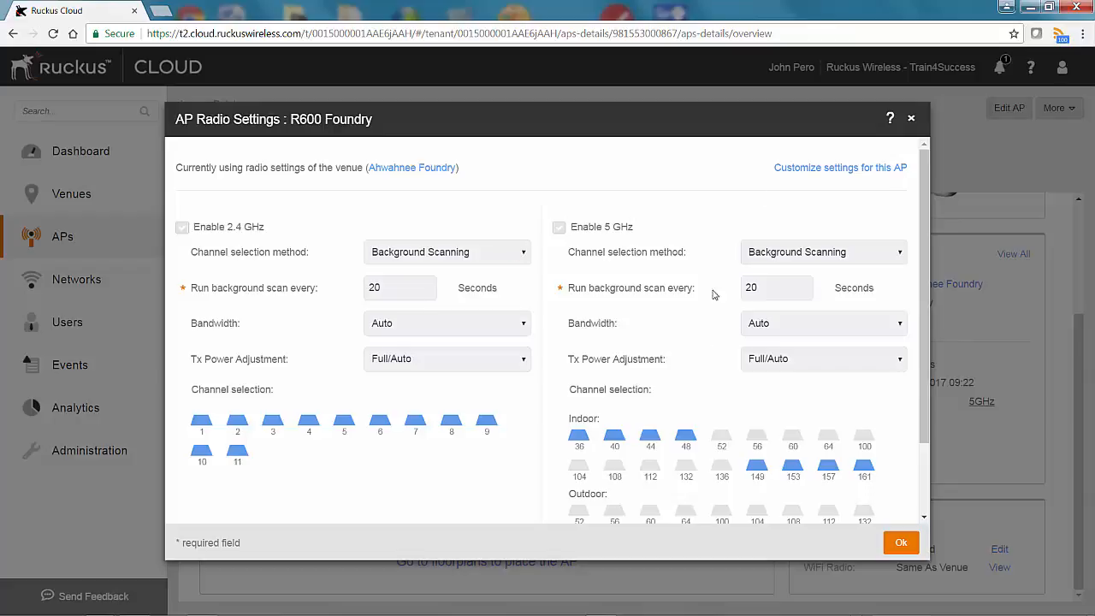
- Review custom 2.4 GHz options (Background Scanning, 20 s interval, Auto bandwidth), then cancel unsaved
{"action": "left_click", "coordinate": [802, 171]}
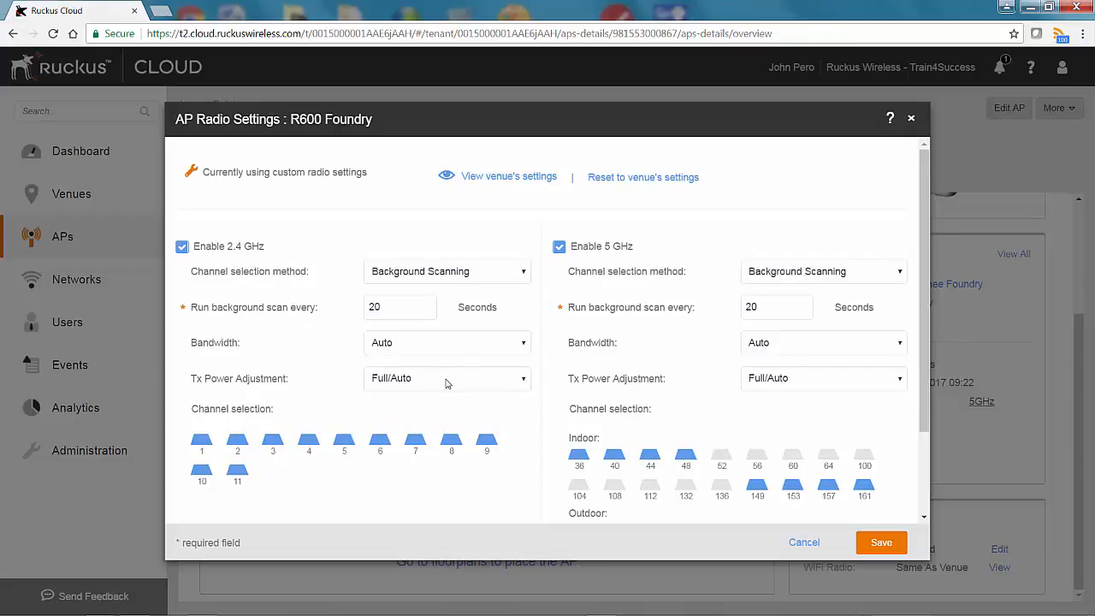
{"action": "left_click", "coordinate": [523, 274]}
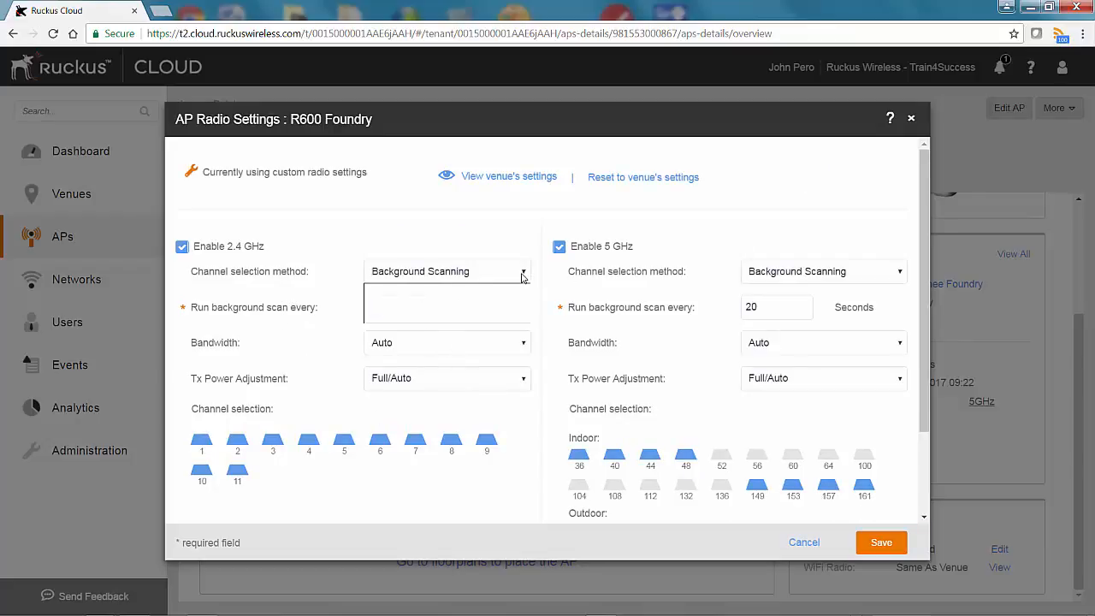
{"action": "left_click", "coordinate": [523, 275]}
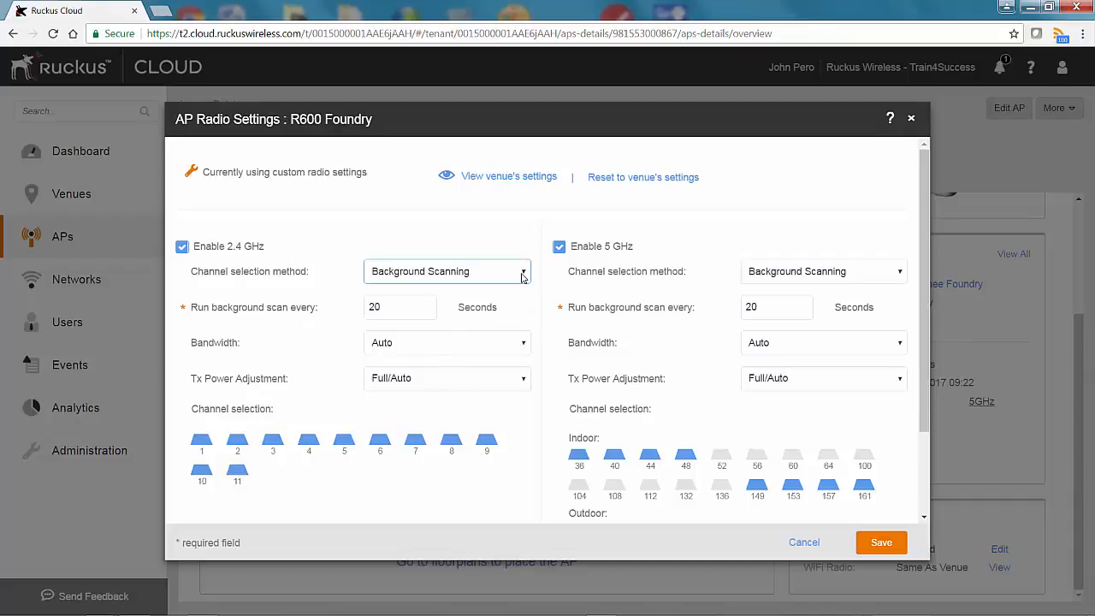
{"action": "left_click", "coordinate": [427, 310]}
{"action": "left_click", "coordinate": [427, 309]}
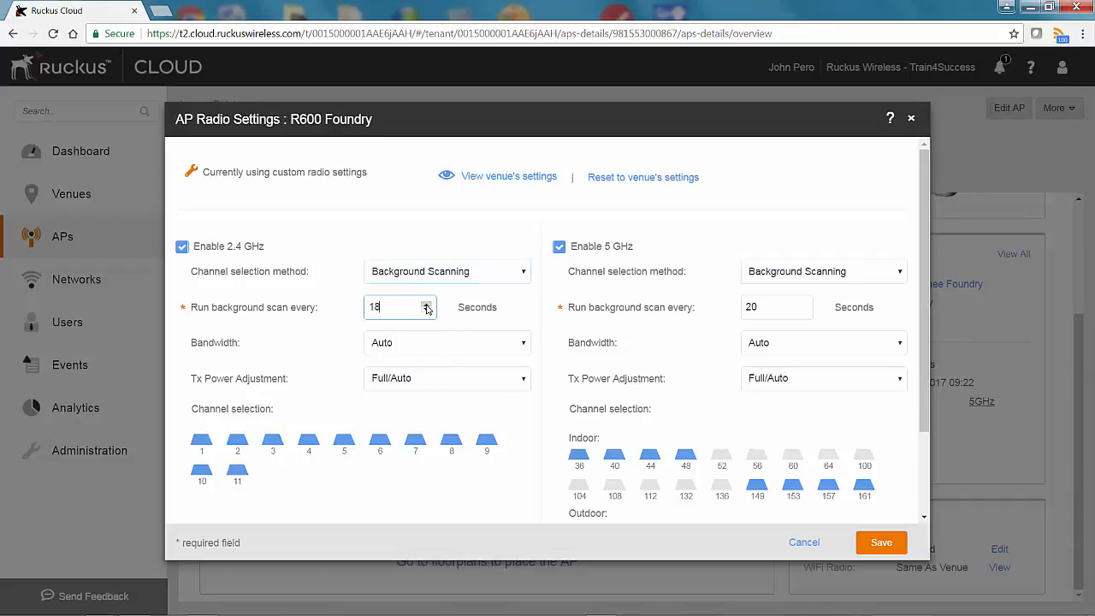
{"action": "left_click", "coordinate": [426, 303]}
{"action": "left_click", "coordinate": [426, 304]}
{"action": "left_click", "coordinate": [519, 345]}
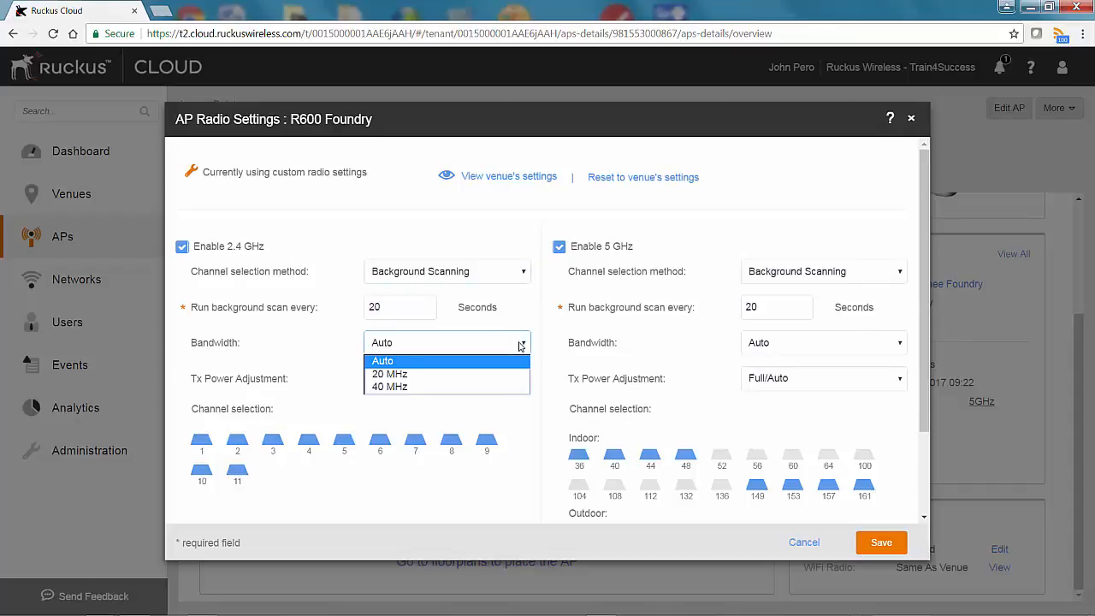
{"action": "left_click", "coordinate": [313, 338]}
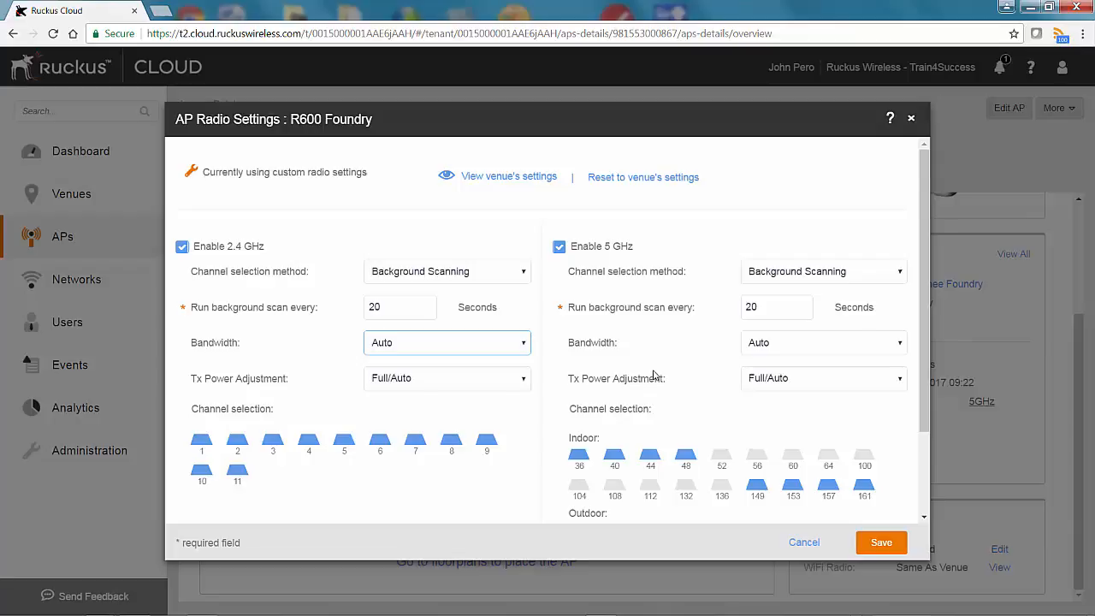
{"action": "left_click", "coordinate": [803, 544]}
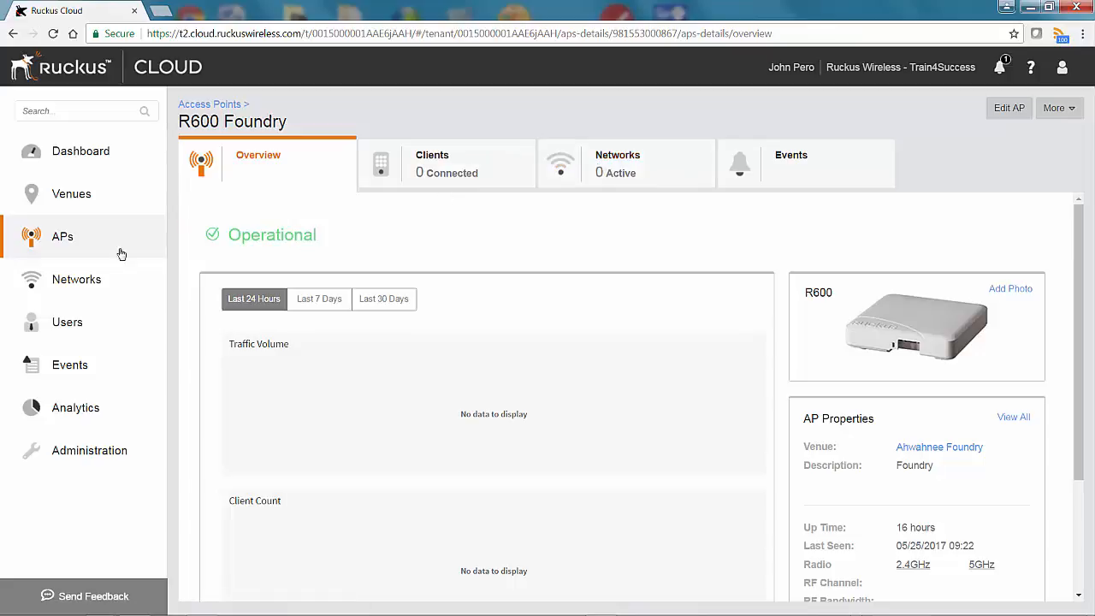
- Start a new WiFi network named Foundry SSID
{"action": "left_click", "coordinate": [62, 283]}
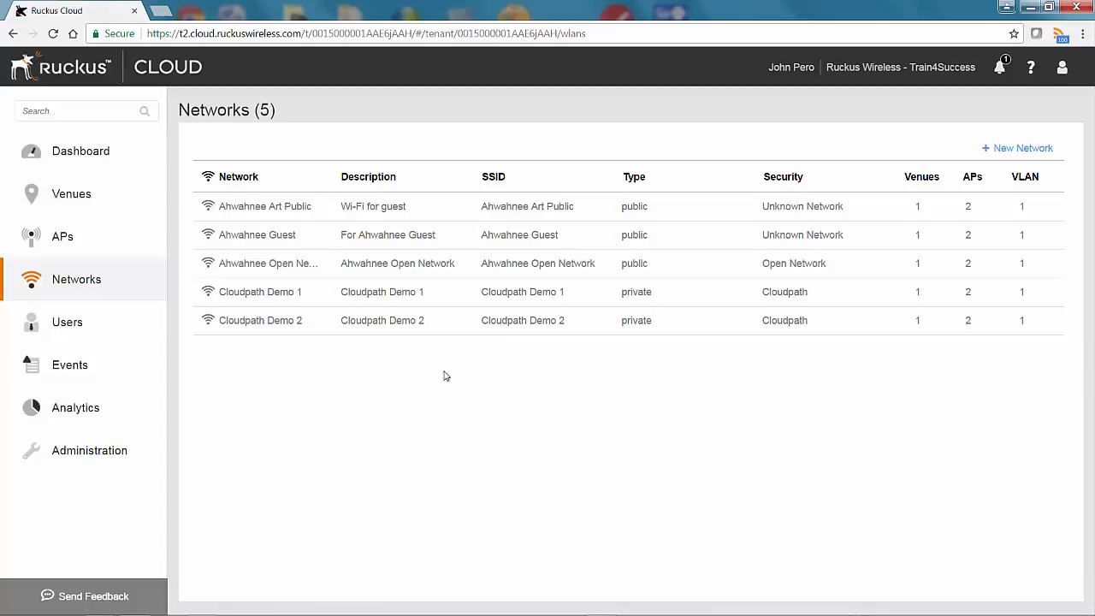
{"action": "left_click", "coordinate": [1012, 150]}
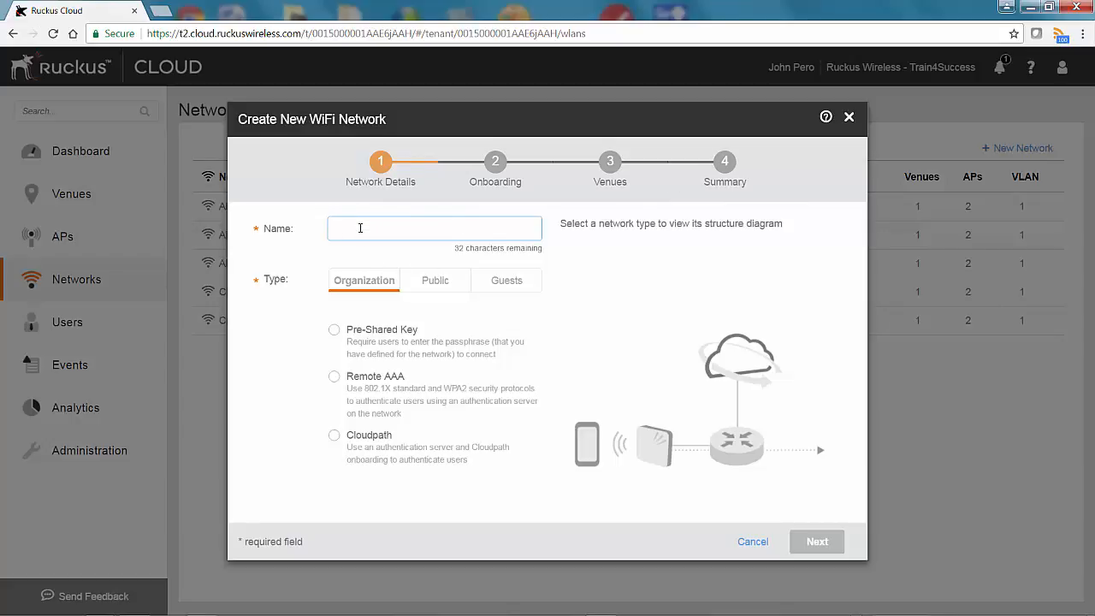
{"action": "type", "text": "Foundry SSID"}
{"action": "left_click", "coordinate": [299, 306]}
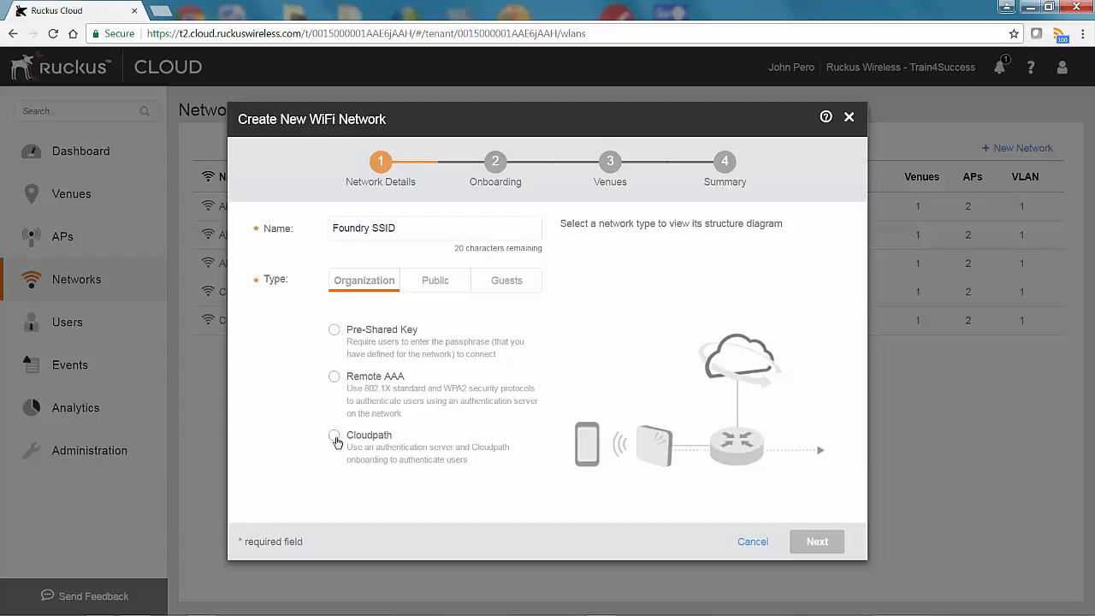
- Choose Organization > Pre-Shared Key as the network type and continue to Onboarding
{"action": "left_click", "coordinate": [435, 282]}
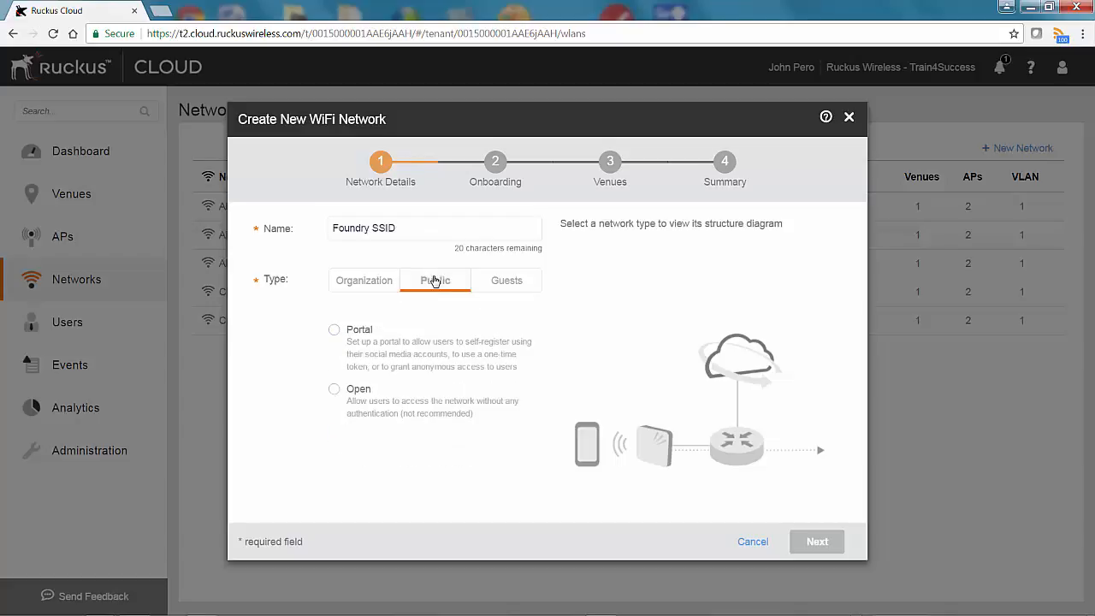
{"action": "left_click", "coordinate": [335, 330]}
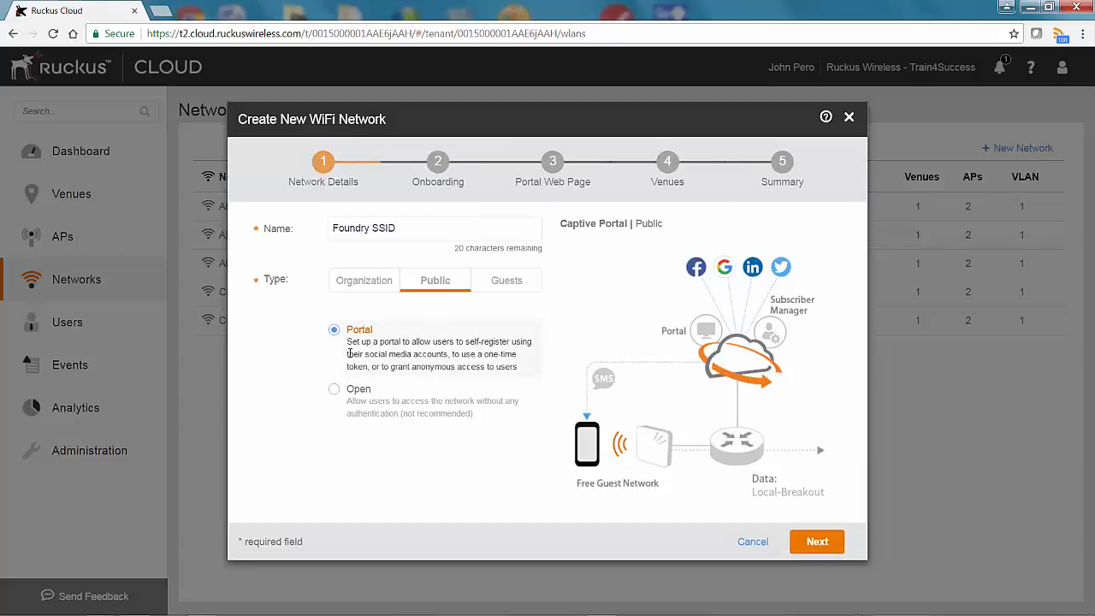
{"action": "left_click", "coordinate": [503, 288]}
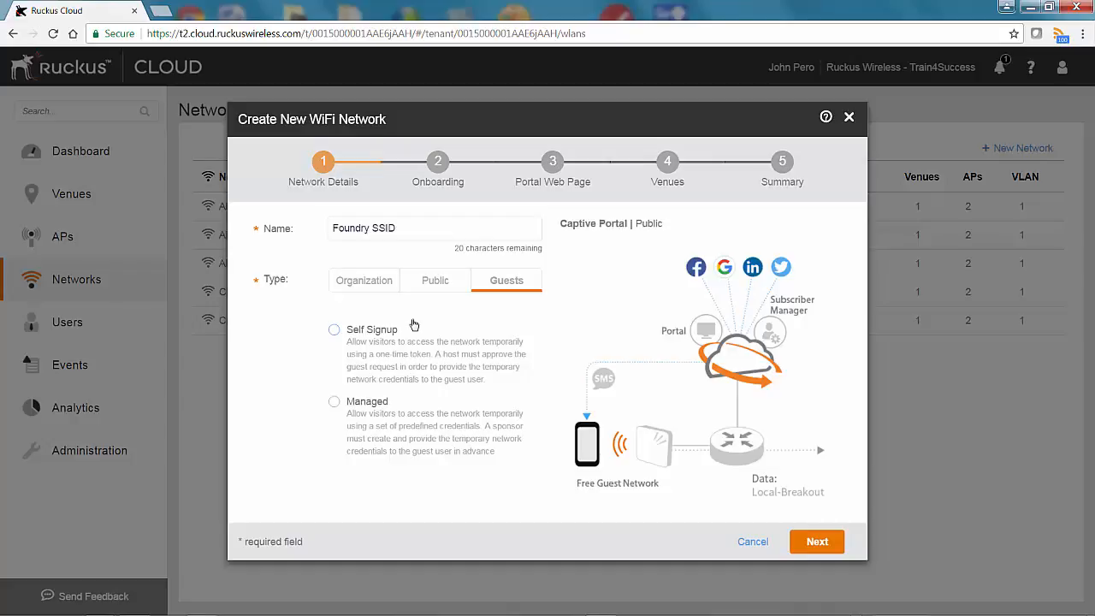
{"action": "left_click", "coordinate": [364, 282]}
{"action": "left_click", "coordinate": [335, 330]}
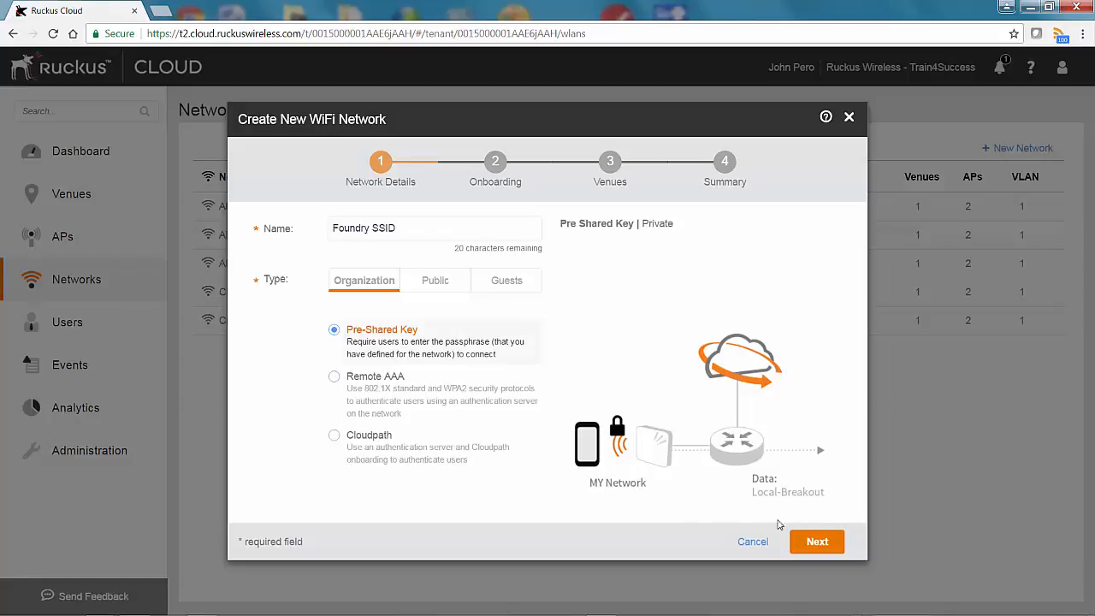
{"action": "left_click", "coordinate": [817, 541]}
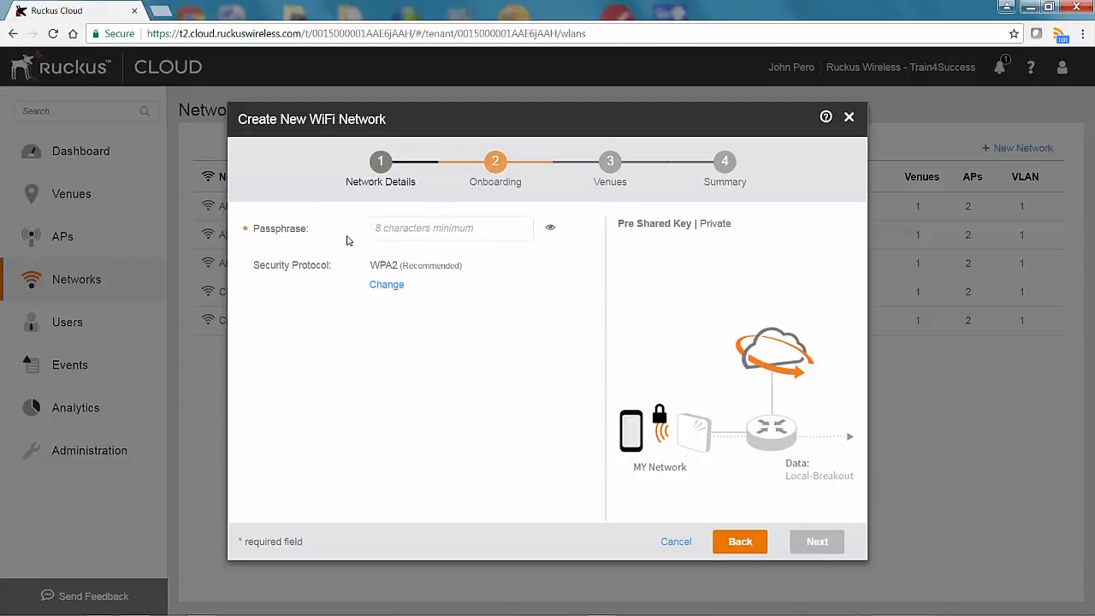
- Enter the network passphrase, verify it via the eye icon, and proceed to Venues
{"action": "left_click", "coordinate": [397, 227]}
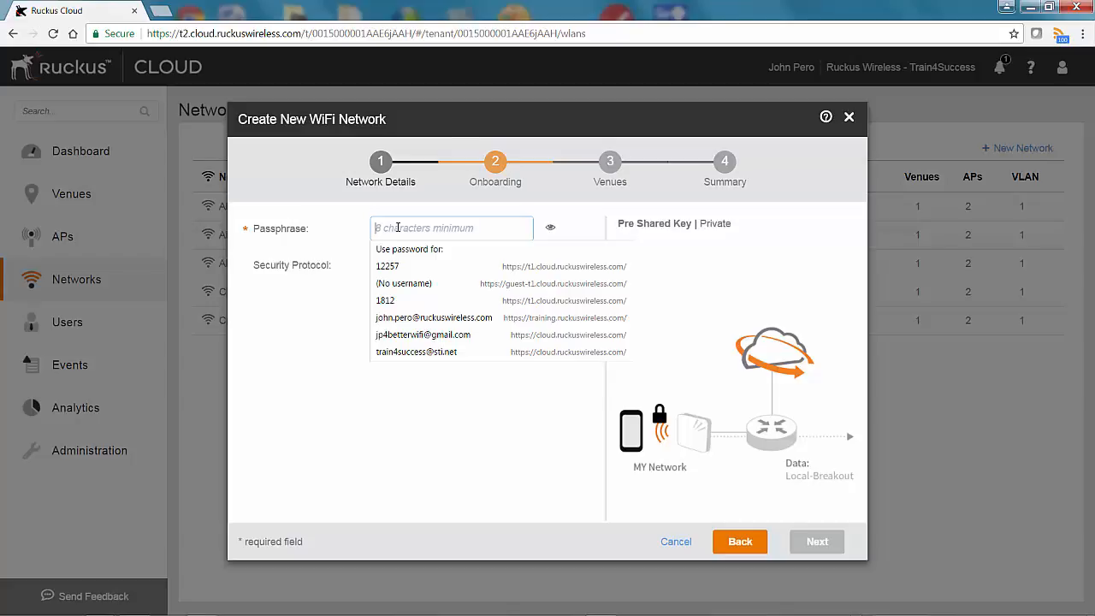
{"action": "type", "text": "********"}
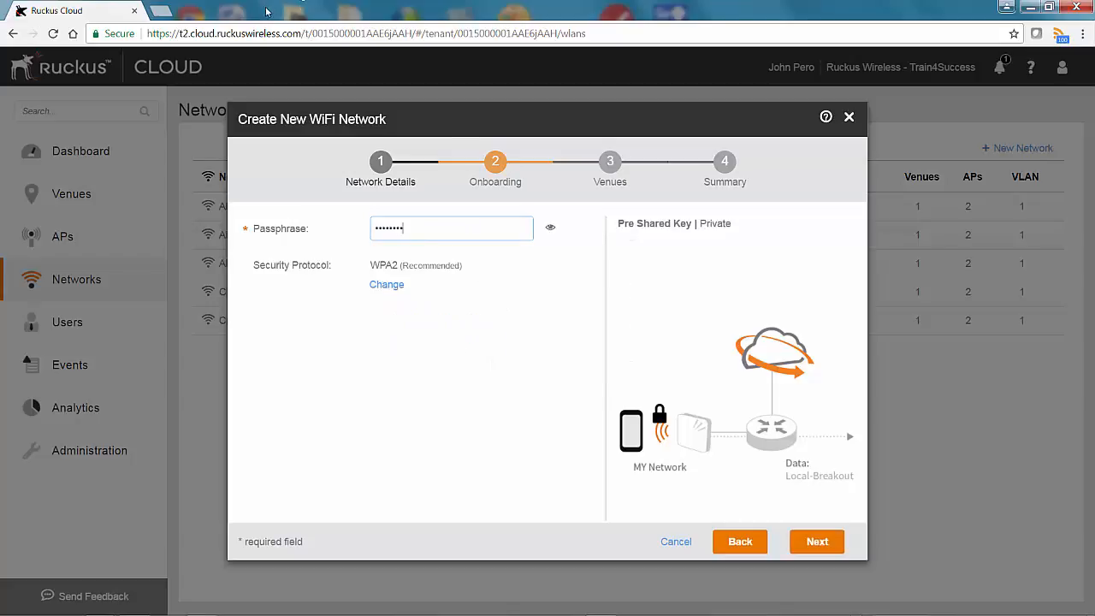
{"action": "left_click", "coordinate": [549, 231]}
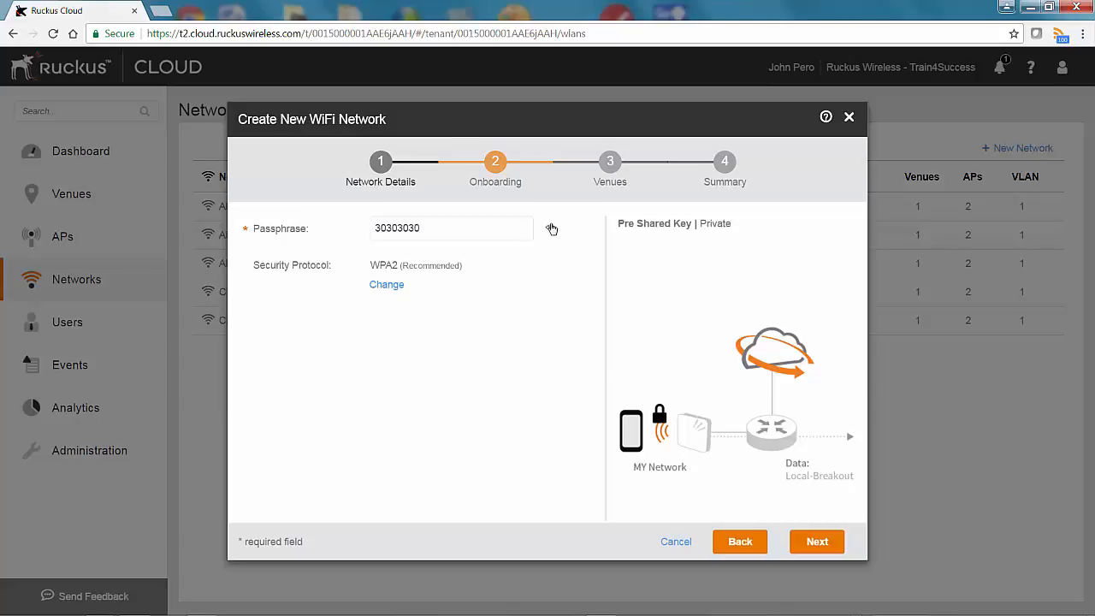
{"action": "left_click", "coordinate": [550, 228]}
{"action": "left_click", "coordinate": [823, 543]}
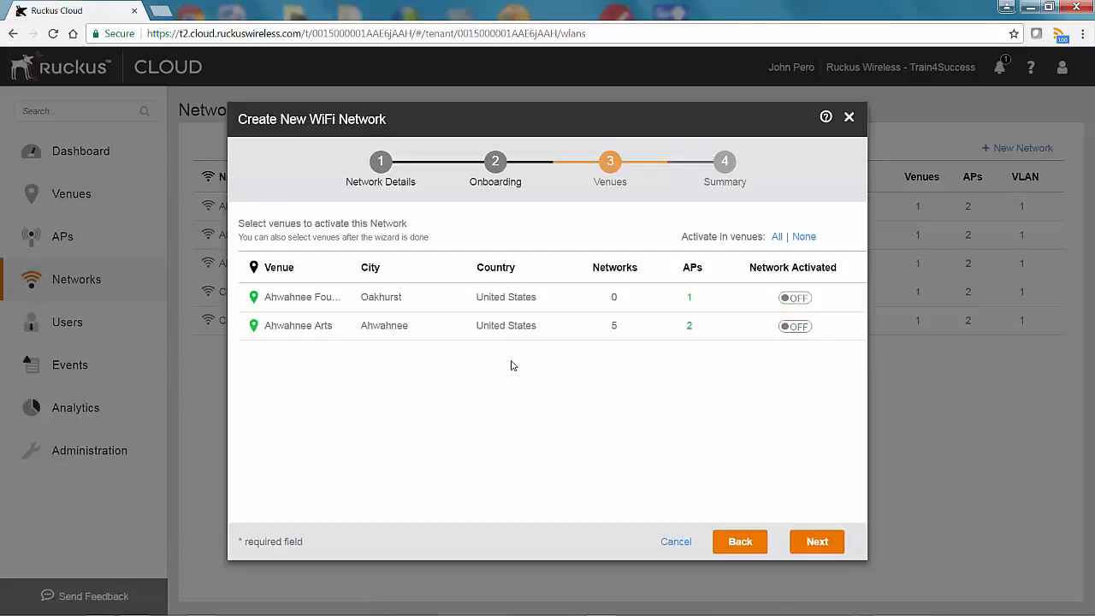
- Activate Foundry SSID at Ahwahnee Foundry, review advanced settings in the summary, and create it
{"action": "left_click", "coordinate": [794, 299]}
{"action": "left_click", "coordinate": [819, 547]}
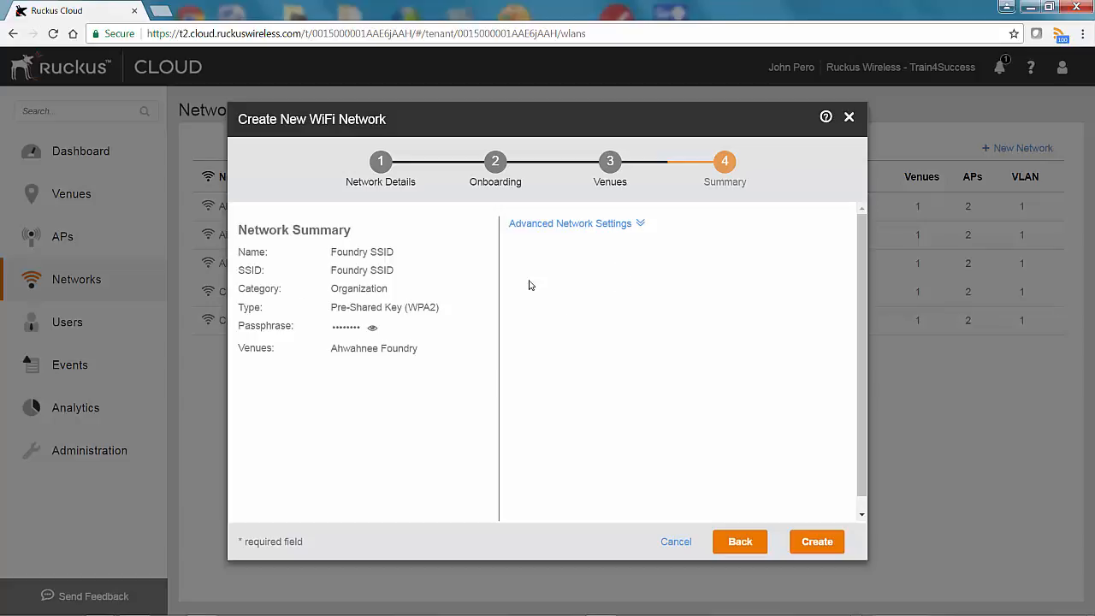
{"action": "left_click", "coordinate": [617, 226]}
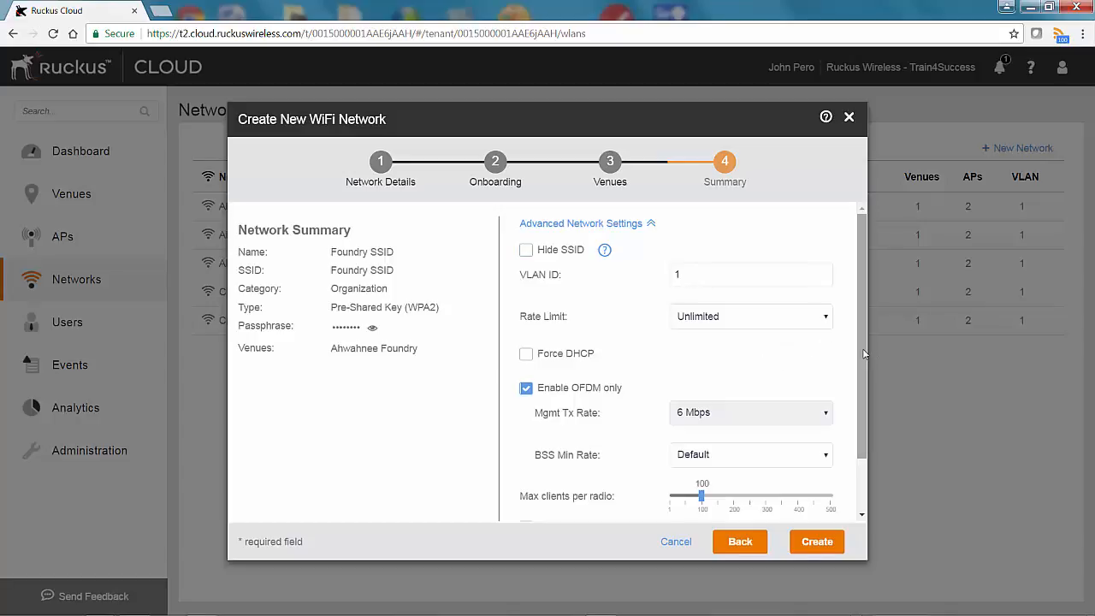
{"action": "left_click_drag", "start_coordinate": [864, 353], "coordinate": [864, 405]}
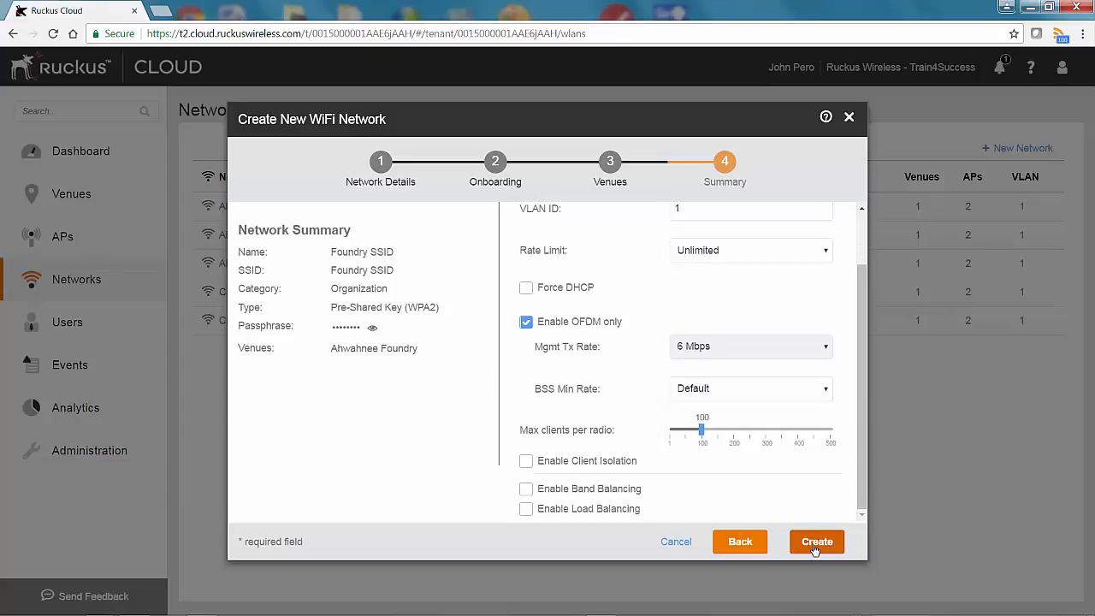
{"action": "left_click", "coordinate": [815, 544]}
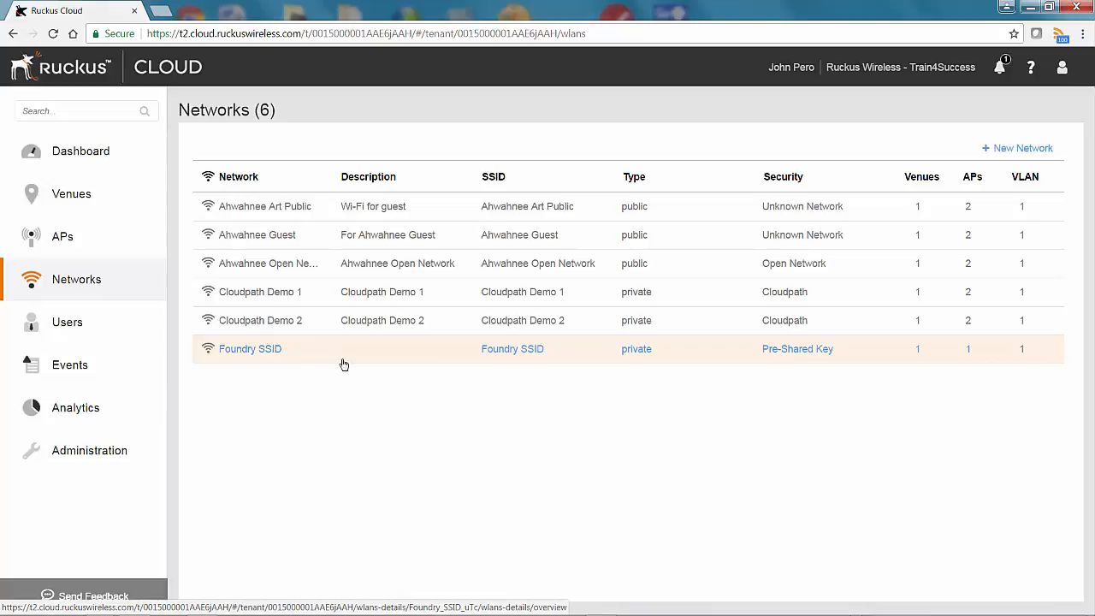
- Save description Foundry on the Foundry SSID network and show its APs list
{"action": "left_click", "coordinate": [269, 353]}
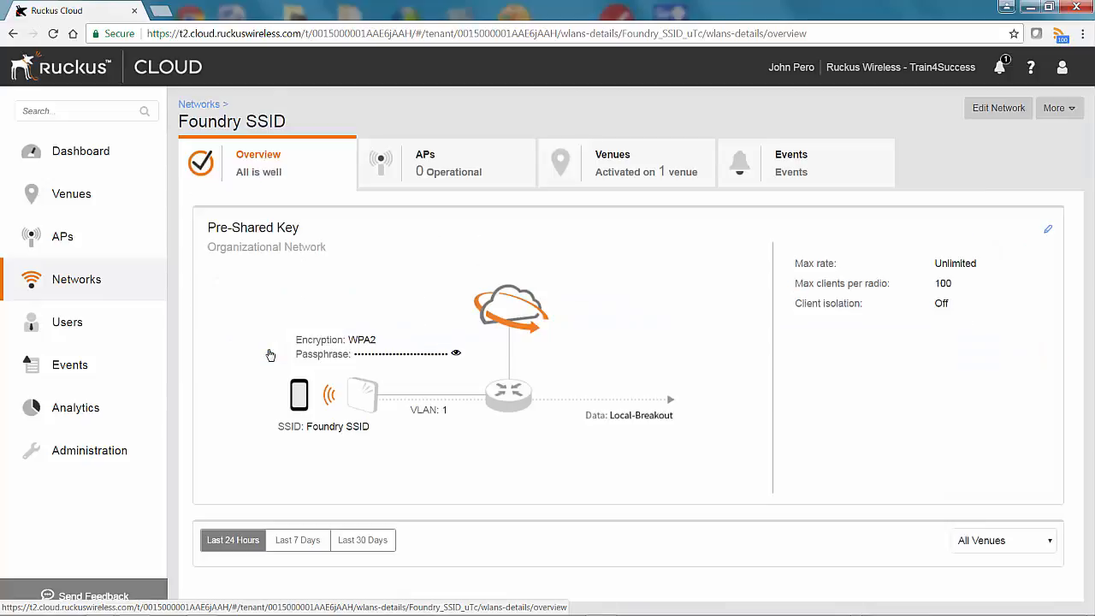
{"action": "left_click", "coordinate": [984, 112]}
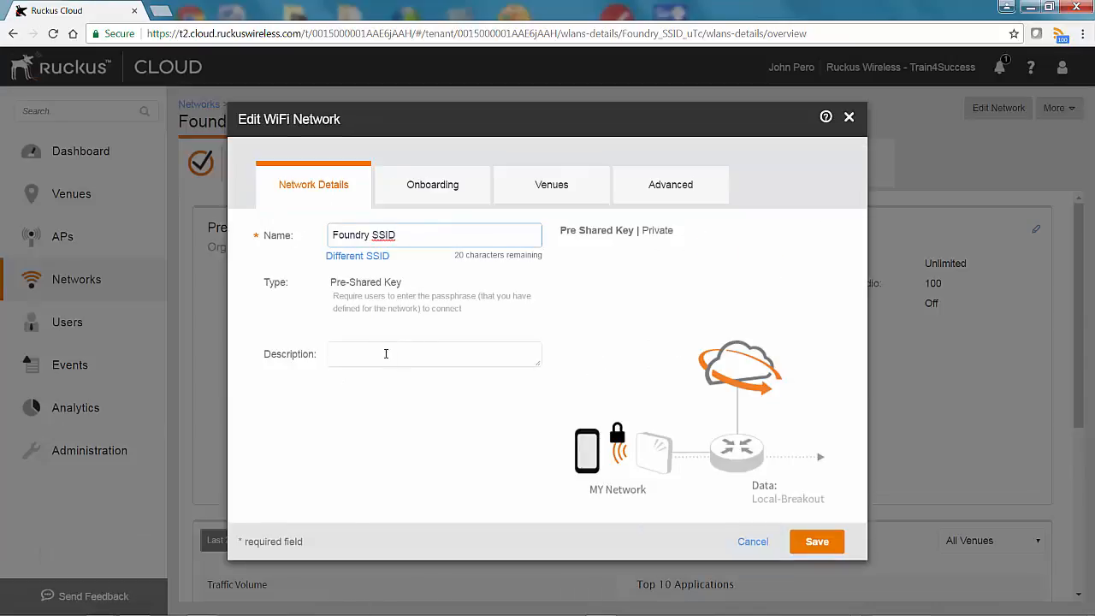
{"action": "left_click", "coordinate": [378, 360]}
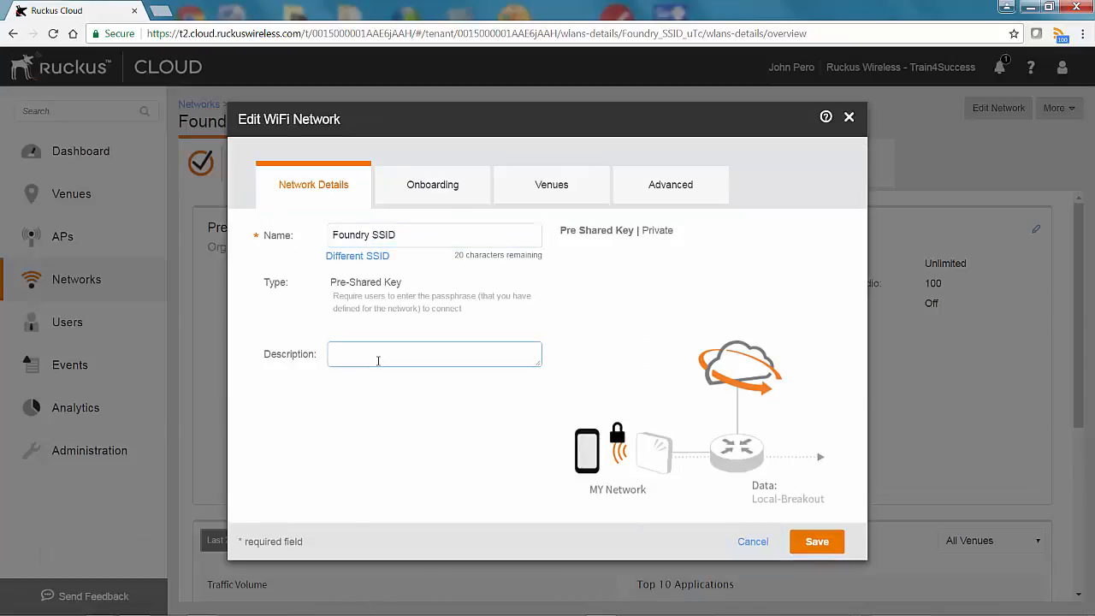
{"action": "type", "text": "Foundry"}
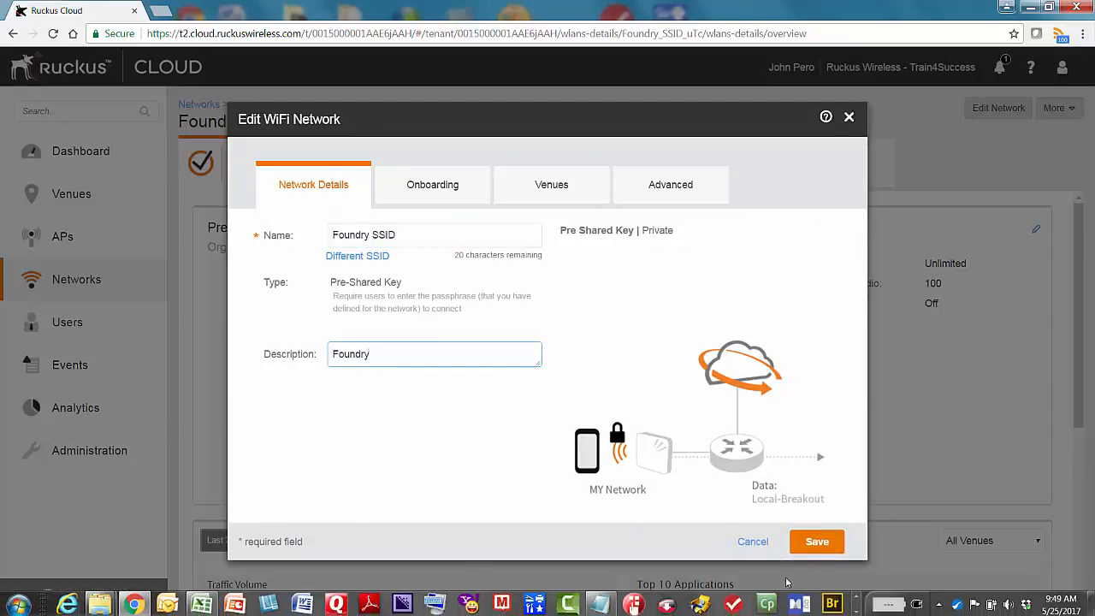
{"action": "left_click", "coordinate": [818, 544]}
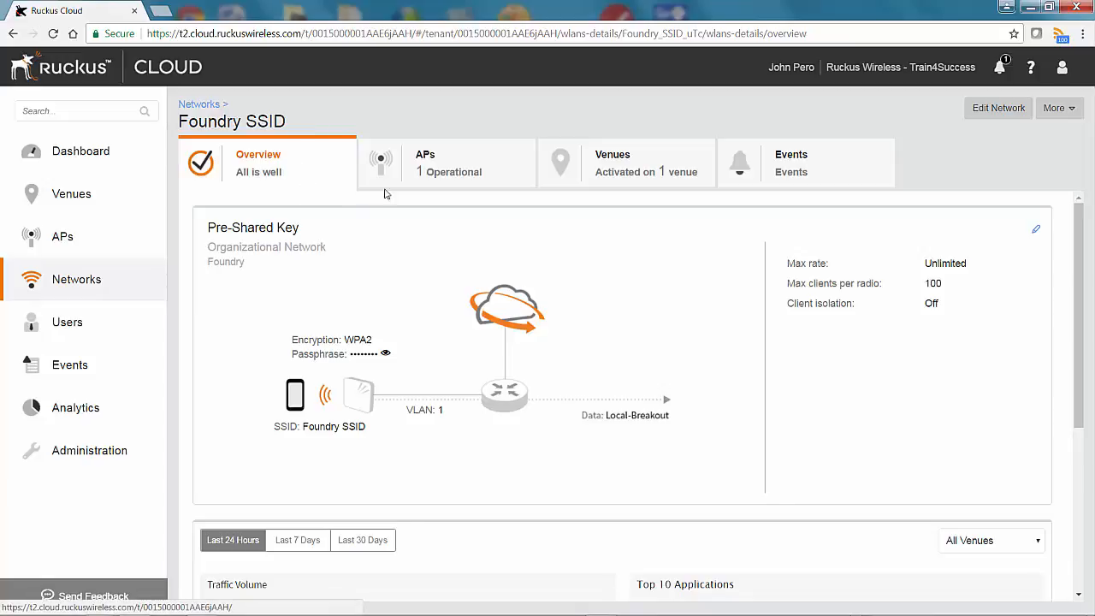
{"action": "left_click", "coordinate": [440, 179]}
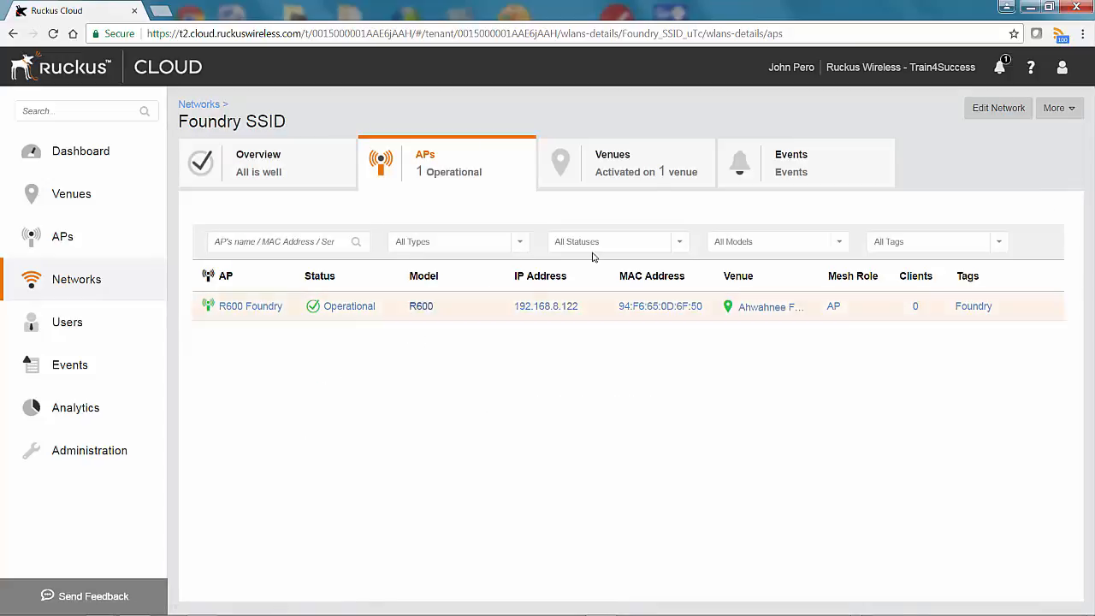
- Review Foundry SSID's Ahwahnee Foundry schedule, trying Custom but keeping 24/7, then return to Dashboard
{"action": "left_click", "coordinate": [639, 175]}
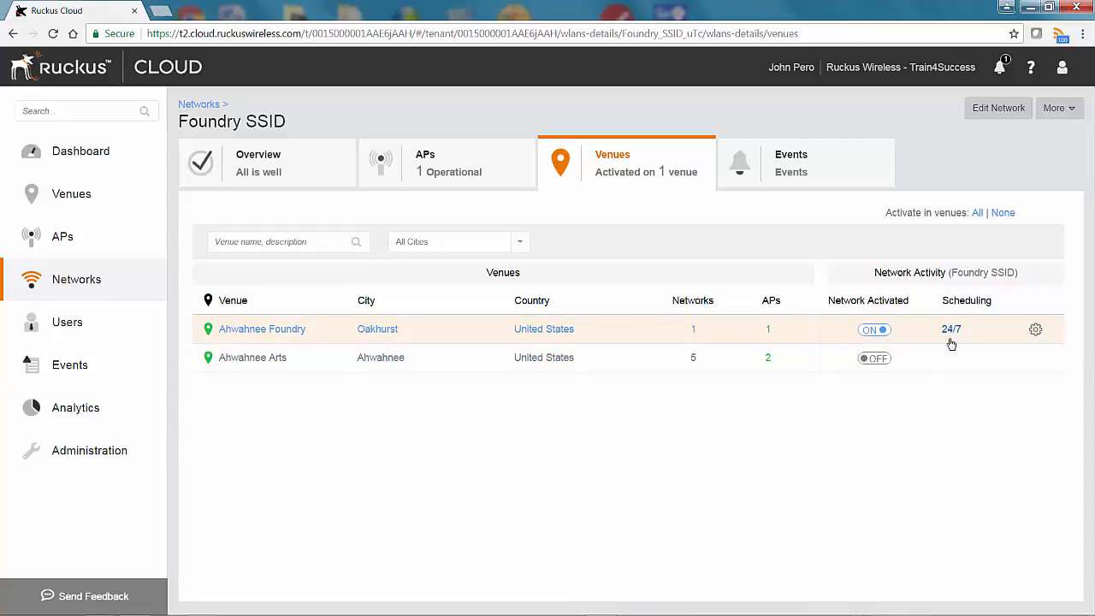
{"action": "left_click", "coordinate": [1036, 332]}
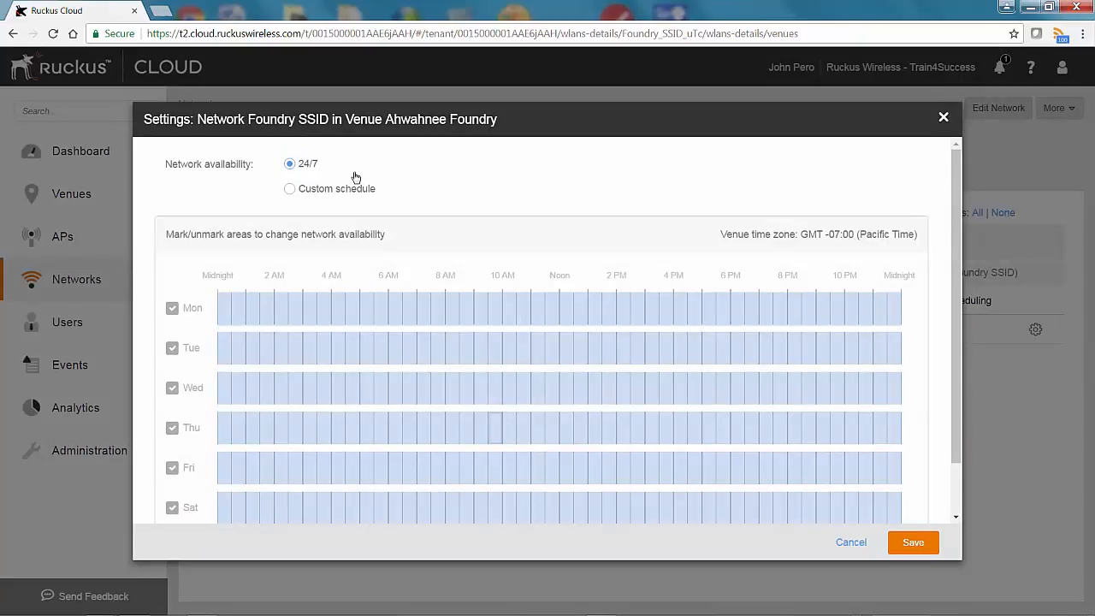
{"action": "left_click", "coordinate": [291, 189]}
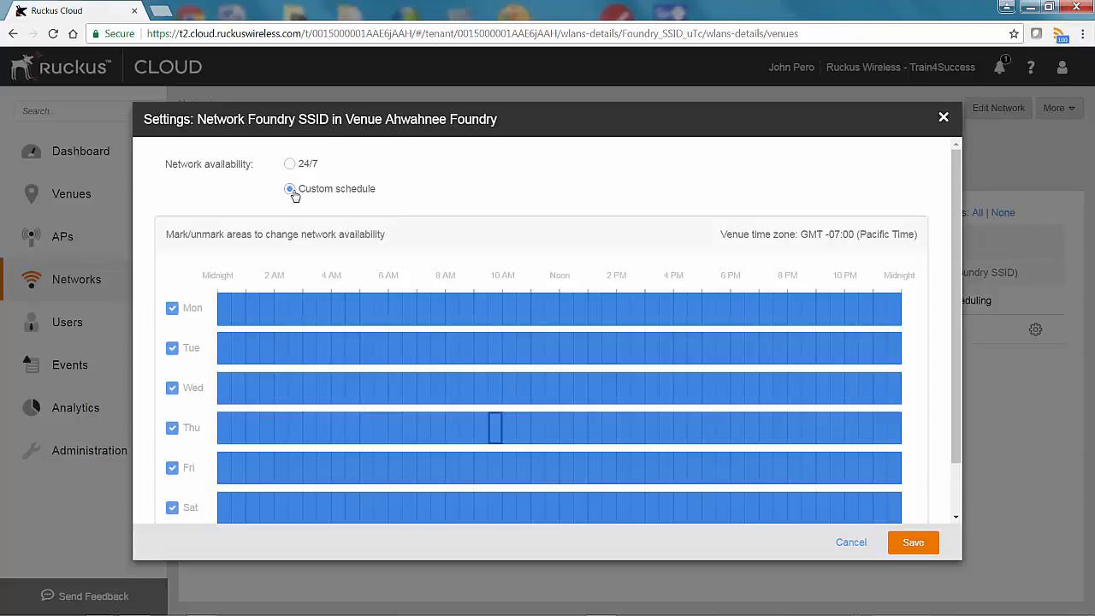
{"action": "left_click", "coordinate": [474, 362]}
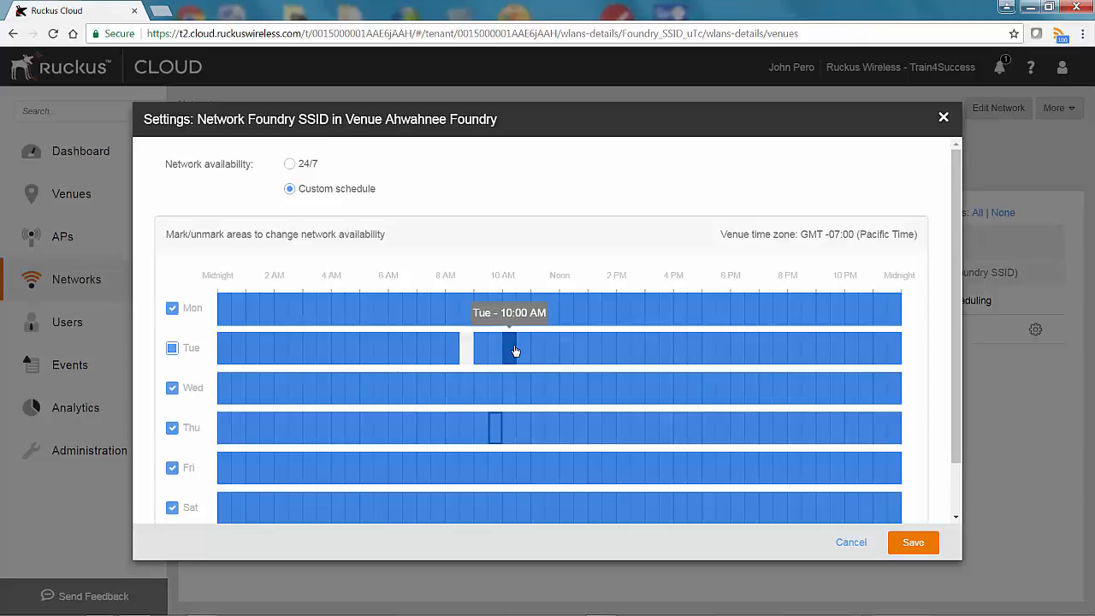
{"action": "left_click", "coordinate": [290, 164]}
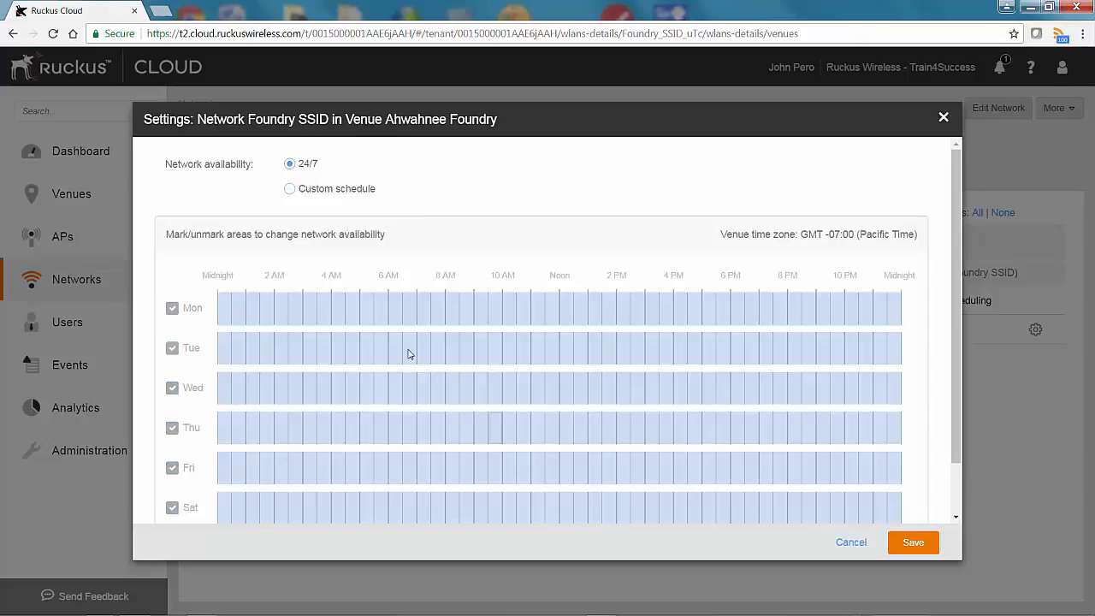
{"action": "left_click", "coordinate": [862, 548]}
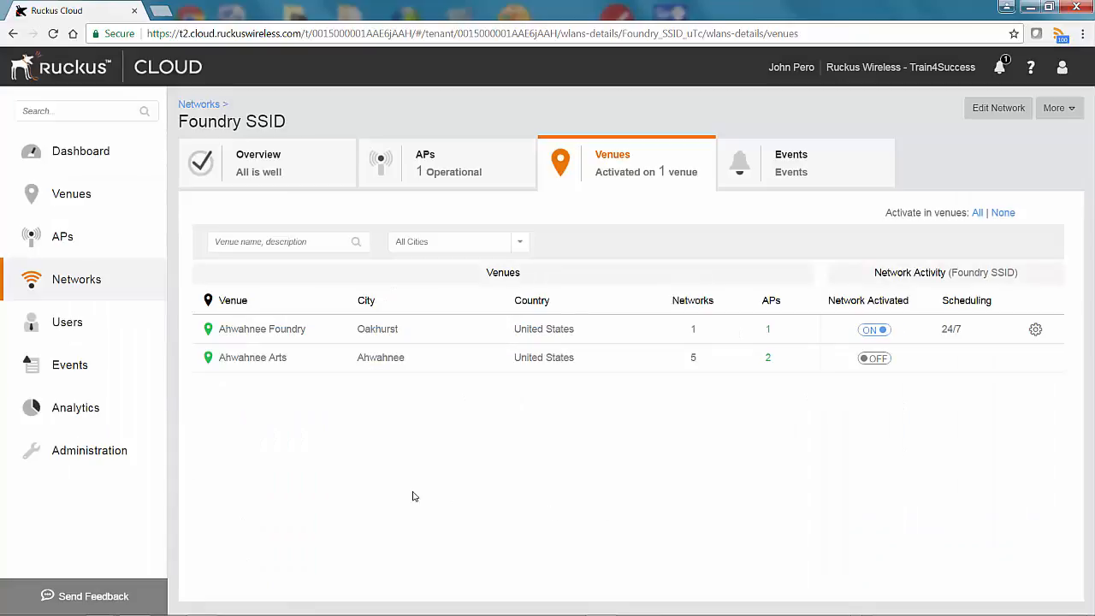
{"action": "left_click", "coordinate": [75, 155]}
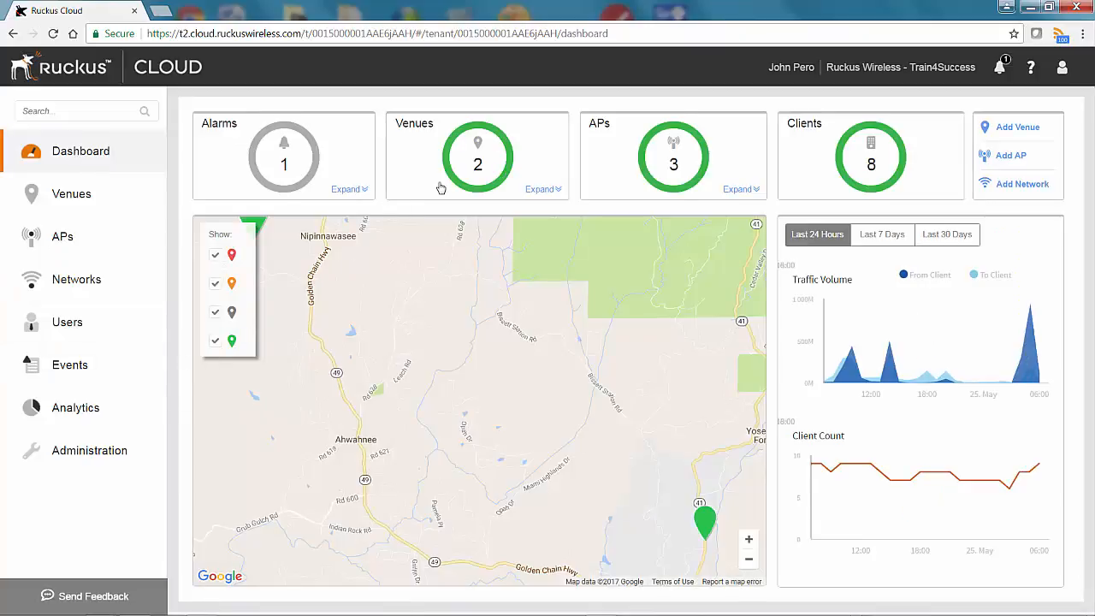
- Expand then collapse the dashboard Venues card, and expand the APs card
{"action": "left_click", "coordinate": [533, 191]}
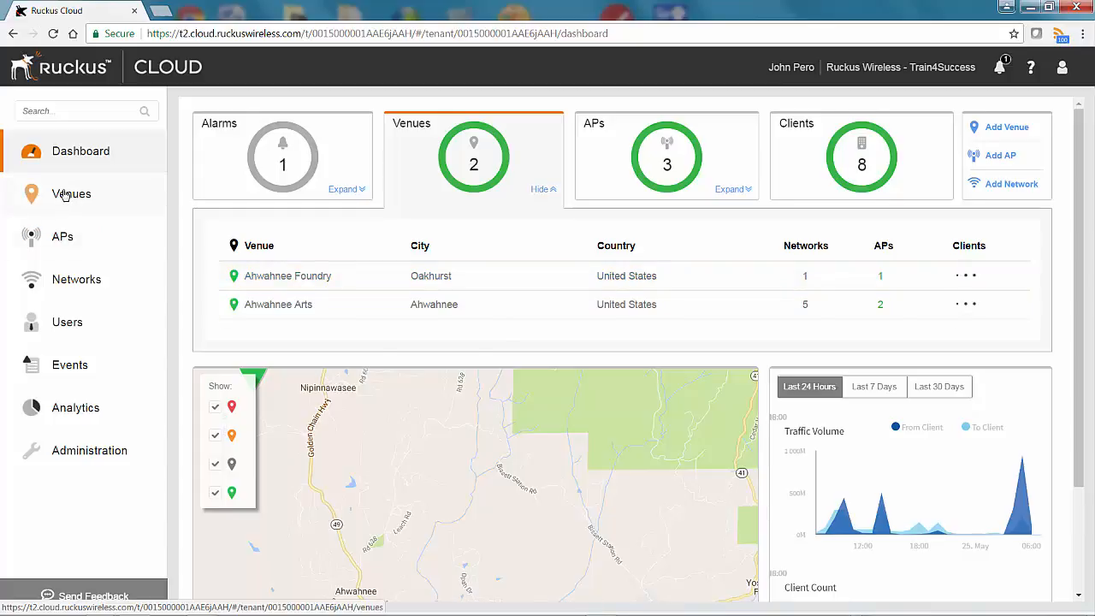
{"action": "left_click", "coordinate": [541, 189]}
{"action": "left_click", "coordinate": [739, 189]}
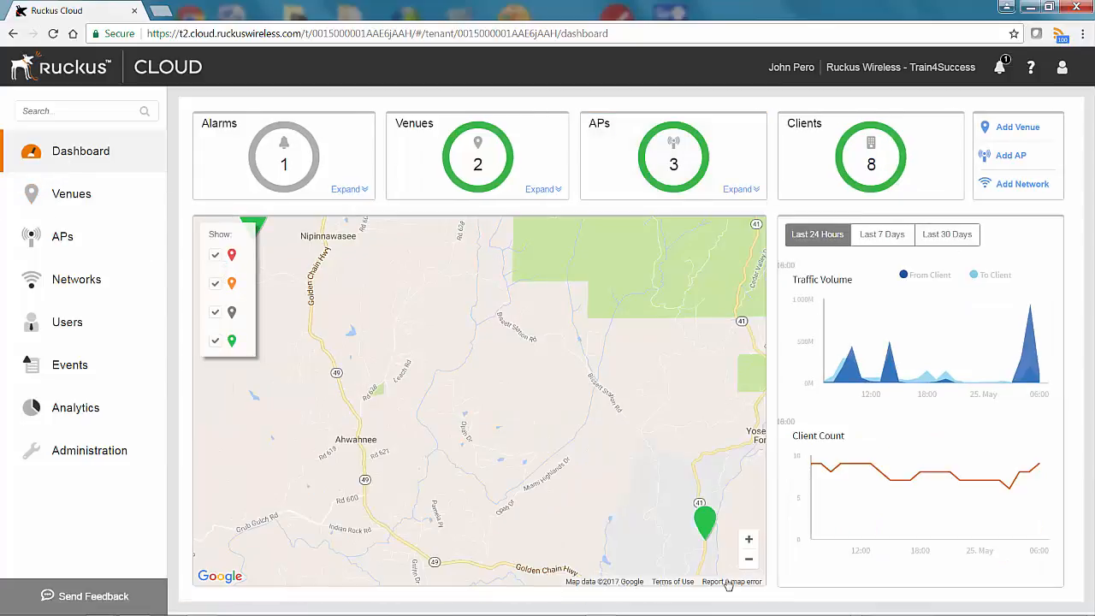
- Zoom out and pan the dashboard map so both venue pins show
{"action": "left_click", "coordinate": [750, 561]}
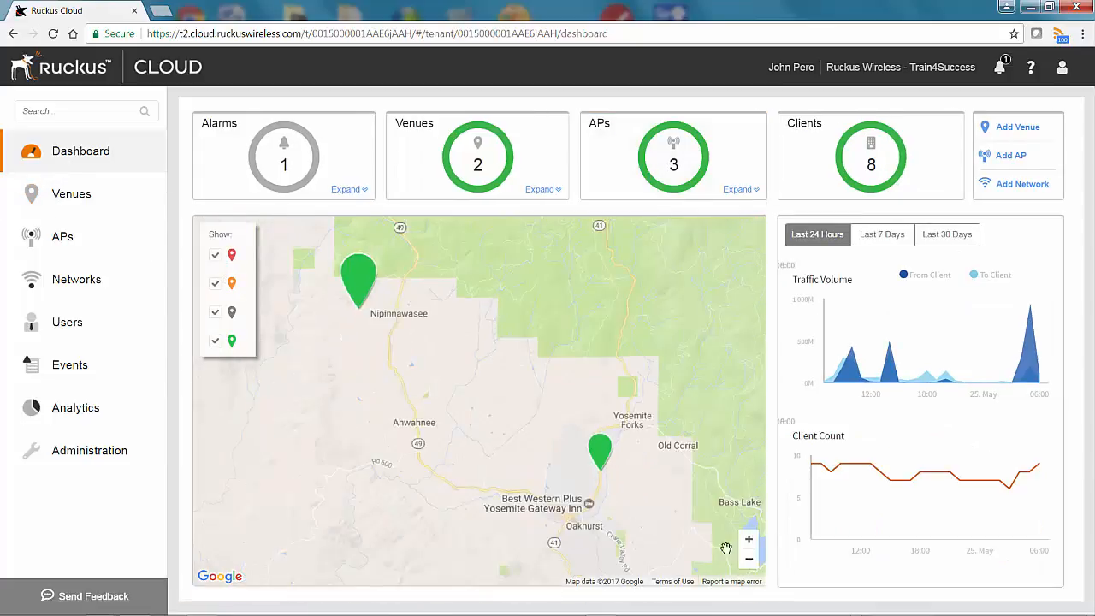
{"action": "left_click_drag", "start_coordinate": [503, 469], "coordinate": [529, 481]}
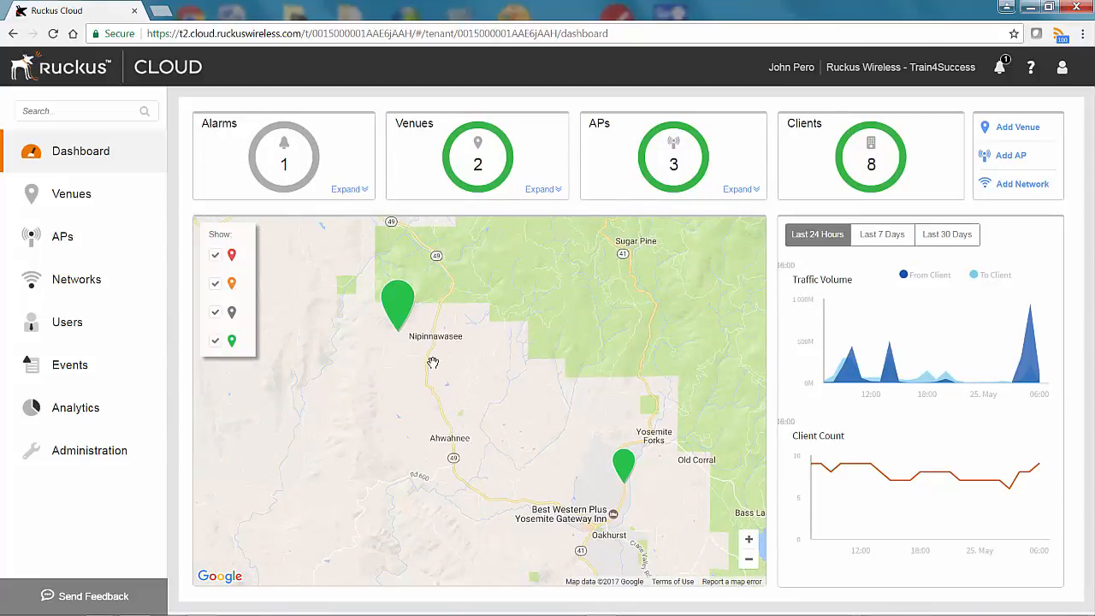
{"action": "mouse_move", "coordinate": [395, 306]}
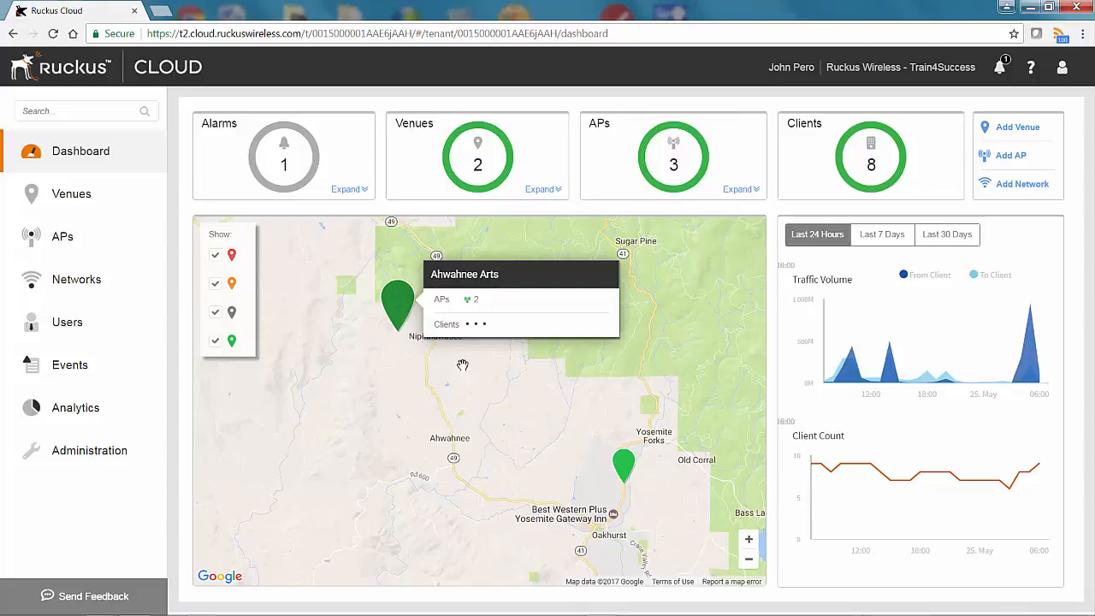
{"action": "mouse_move", "coordinate": [629, 466]}
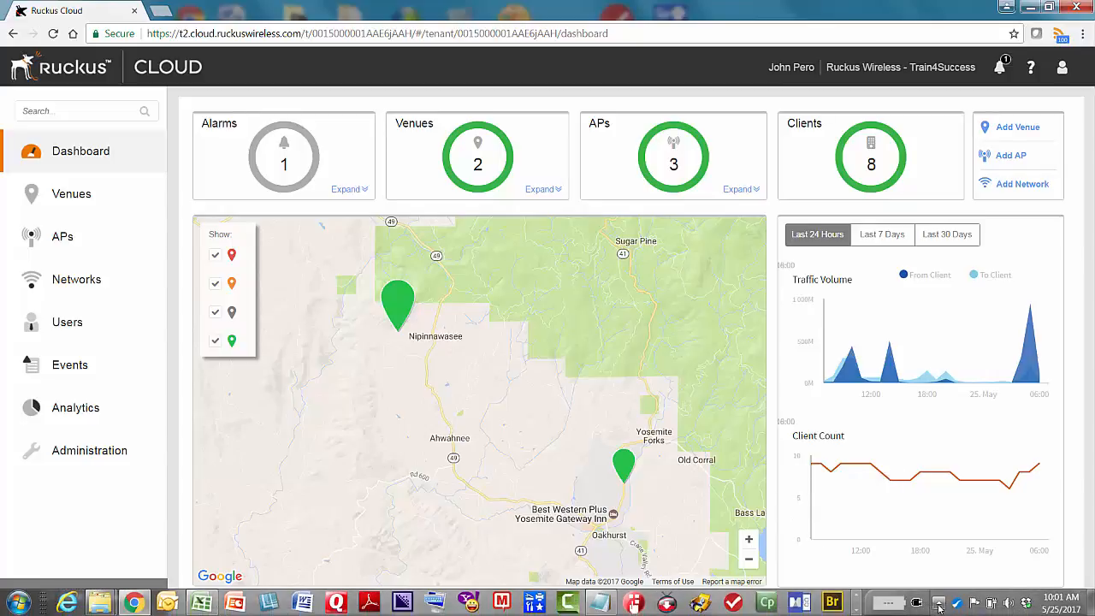
- Find Foundry SSID in the Windows wireless list, then check Ahwahnee Foundry's client count on the map
{"action": "left_click", "coordinate": [938, 603]}
{"action": "left_click", "coordinate": [904, 536]}
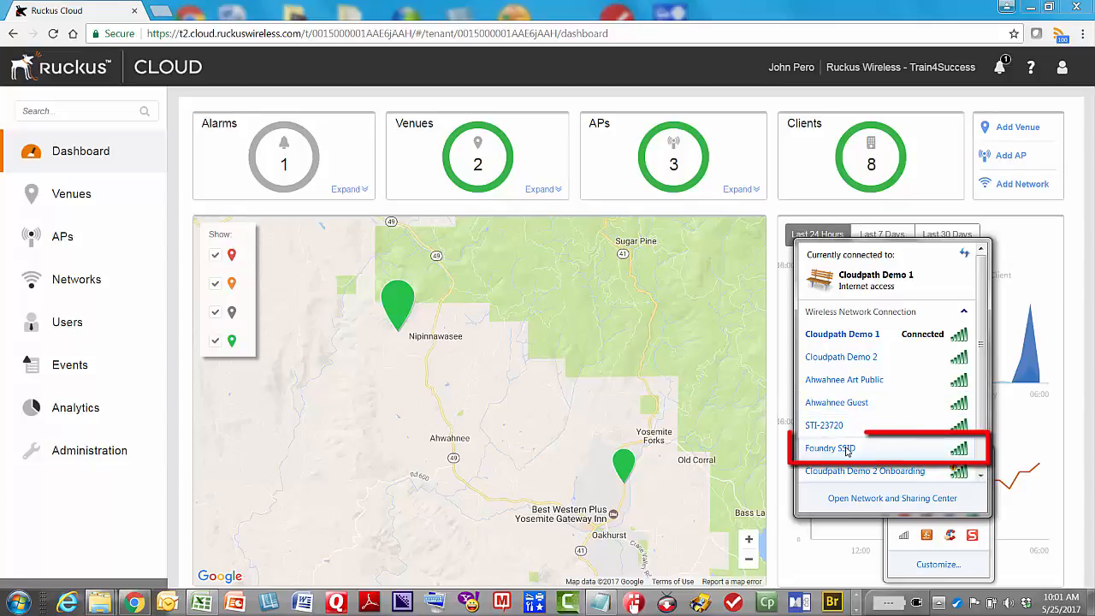
{"action": "mouse_move", "coordinate": [847, 449]}
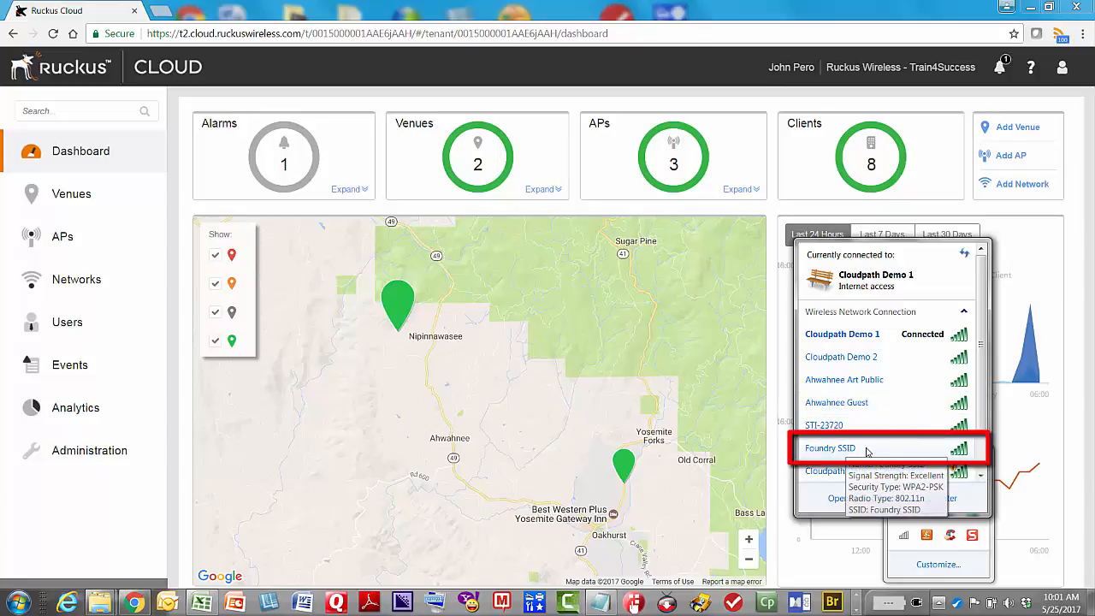
{"action": "left_click", "coordinate": [563, 377]}
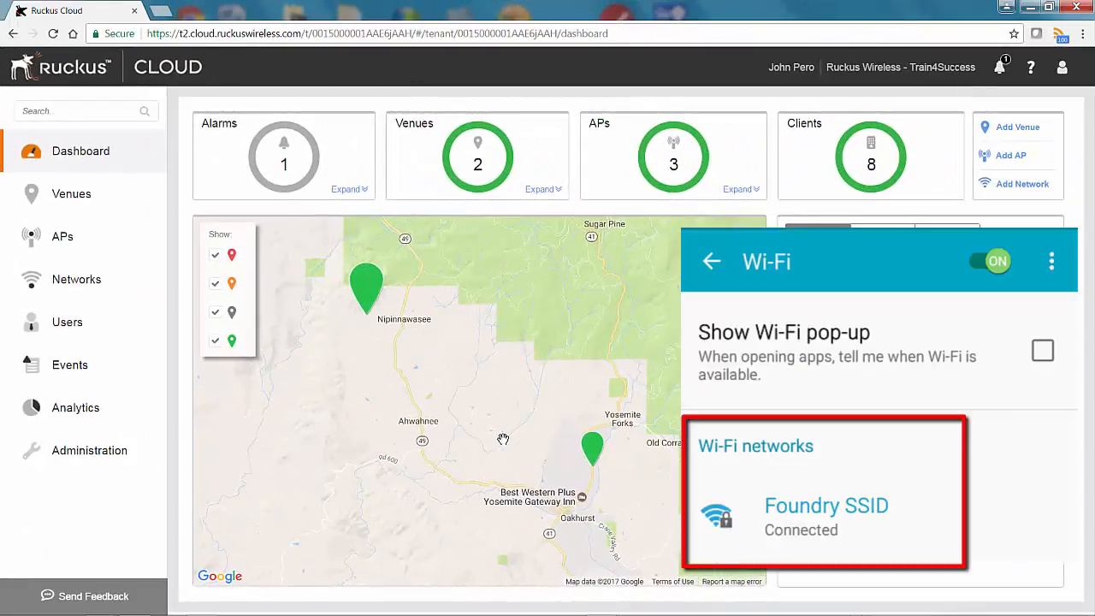
{"action": "mouse_move", "coordinate": [591, 447]}
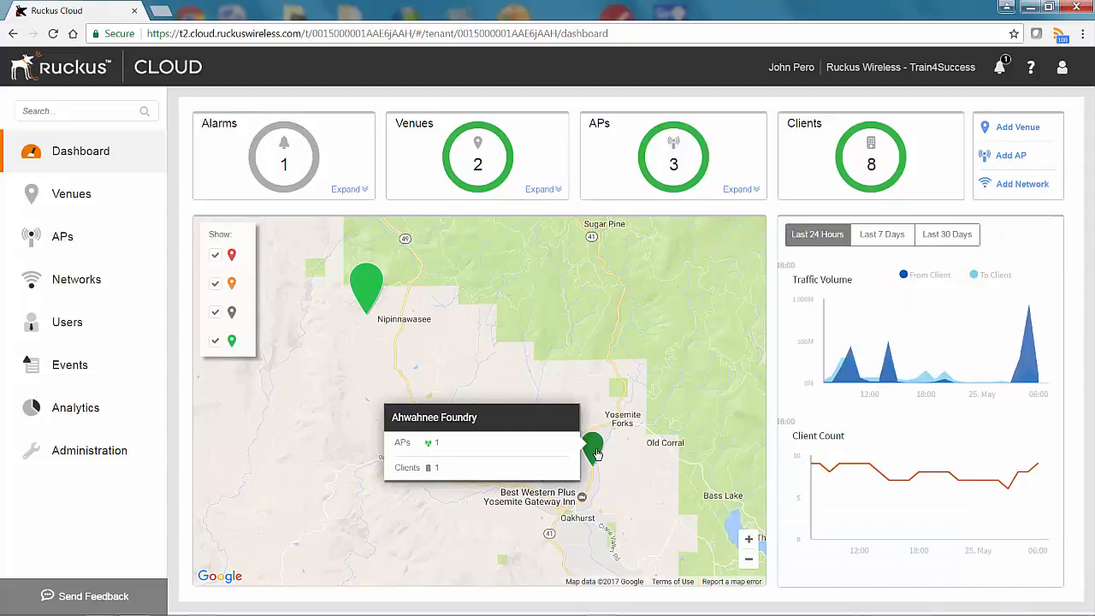
{"action": "mouse_move", "coordinate": [372, 298]}
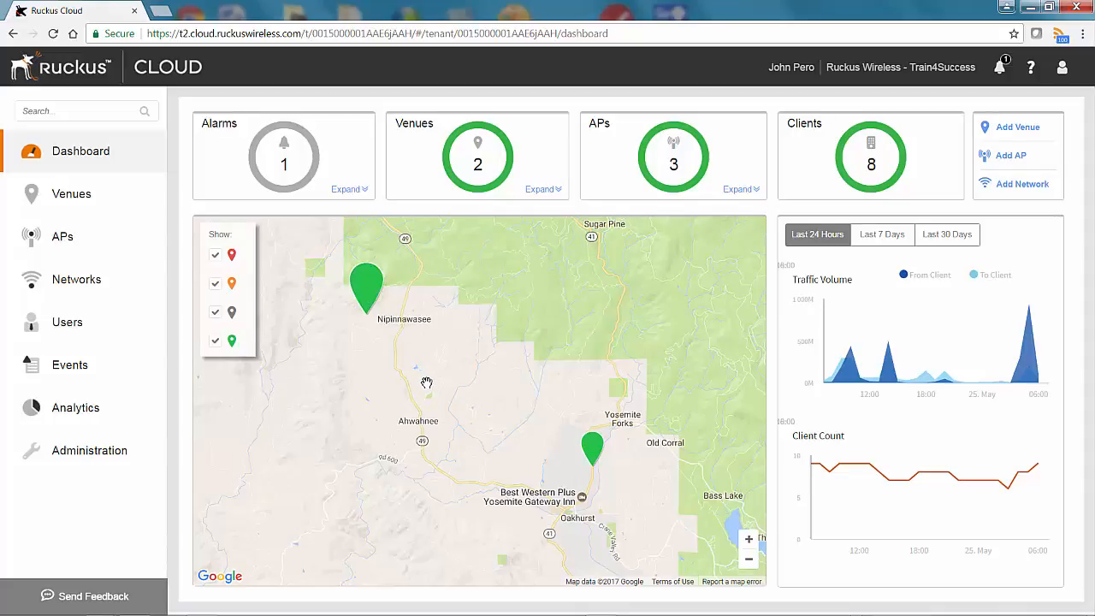
- Expand the APs card, then open the Android client's hostname from the Users list
{"action": "left_click", "coordinate": [755, 190]}
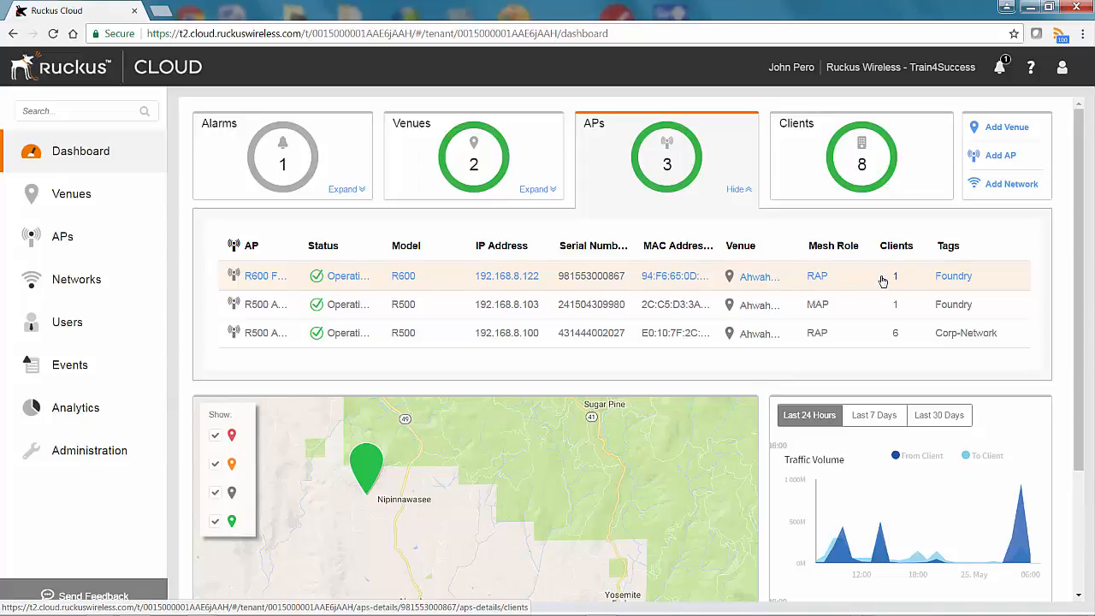
{"action": "left_click", "coordinate": [66, 321]}
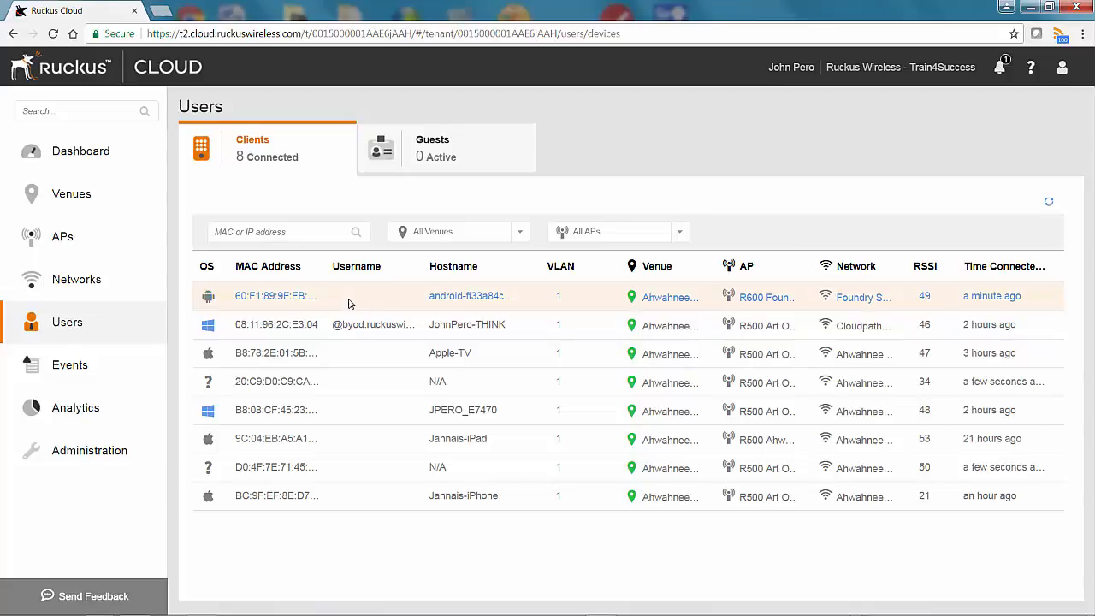
{"action": "left_click", "coordinate": [452, 296]}
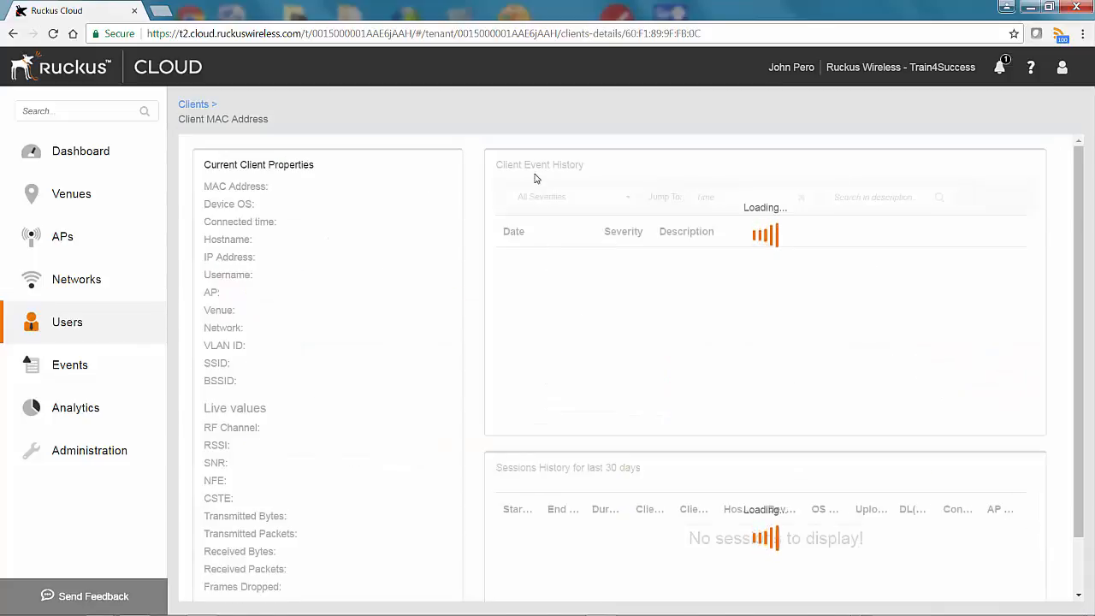